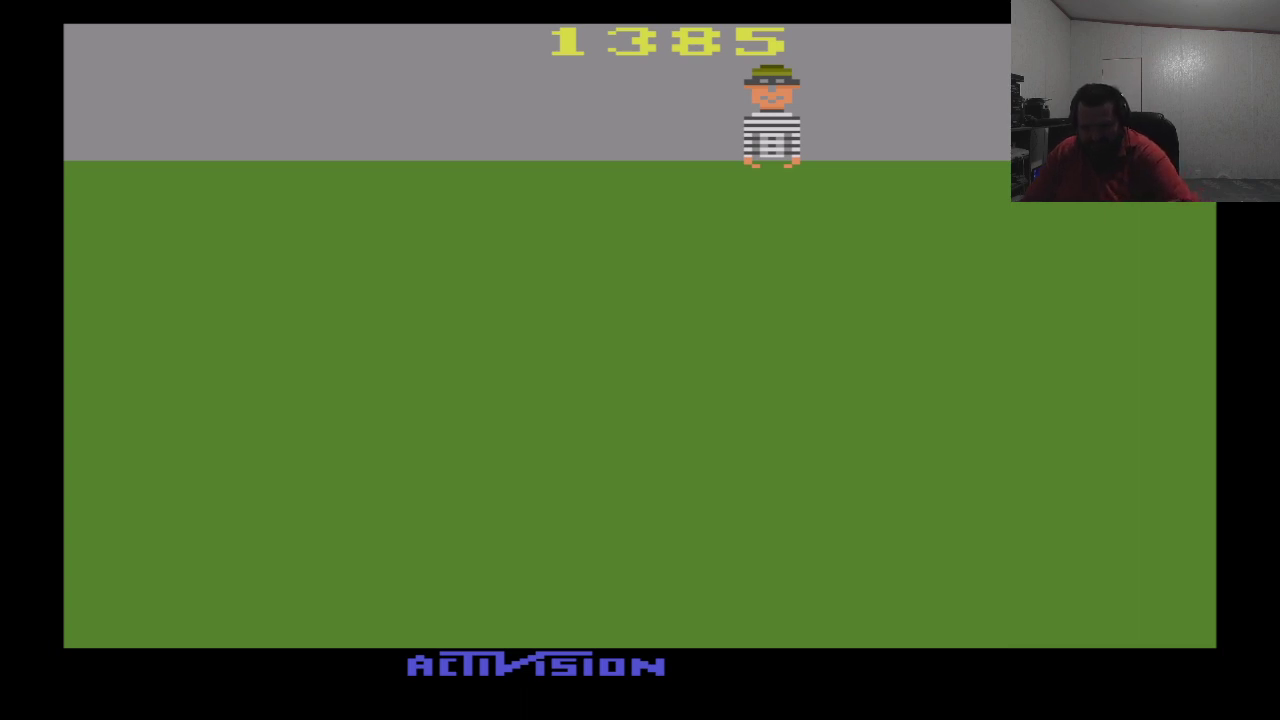
Step: Pause the running Kaboom! game and open RetroArch's Input settings
key("F1")
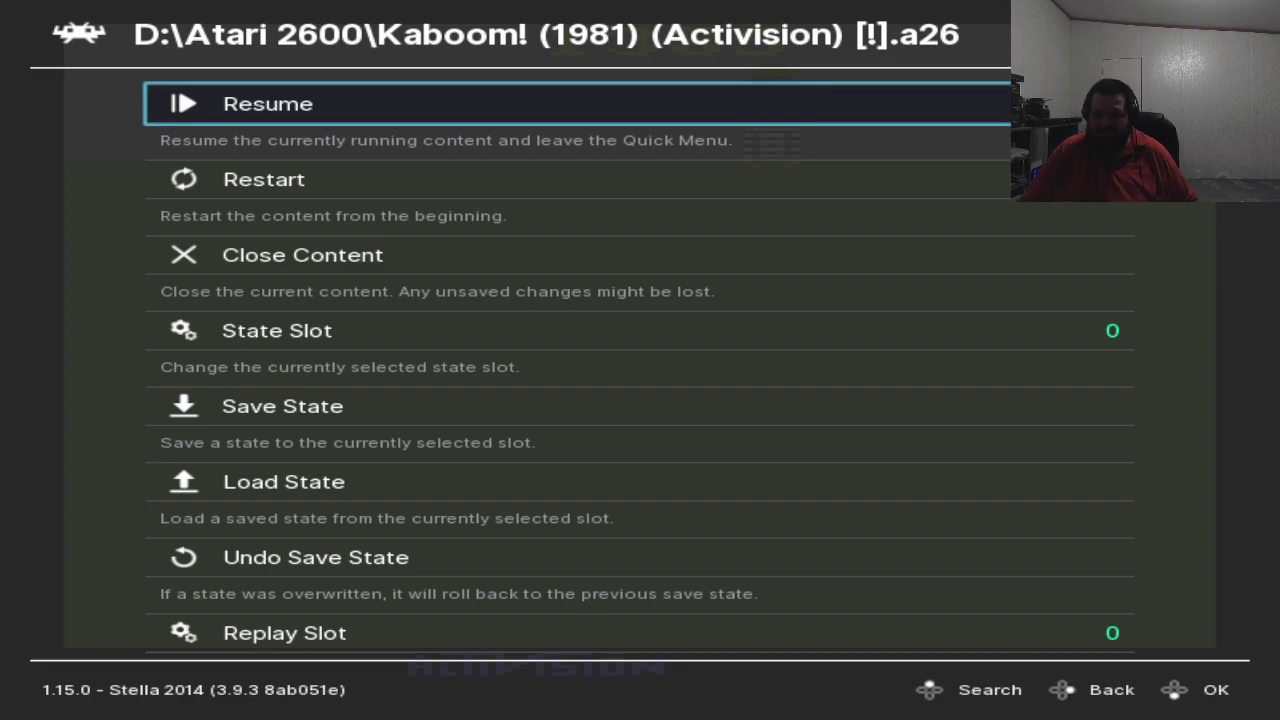
key("BackSpace")
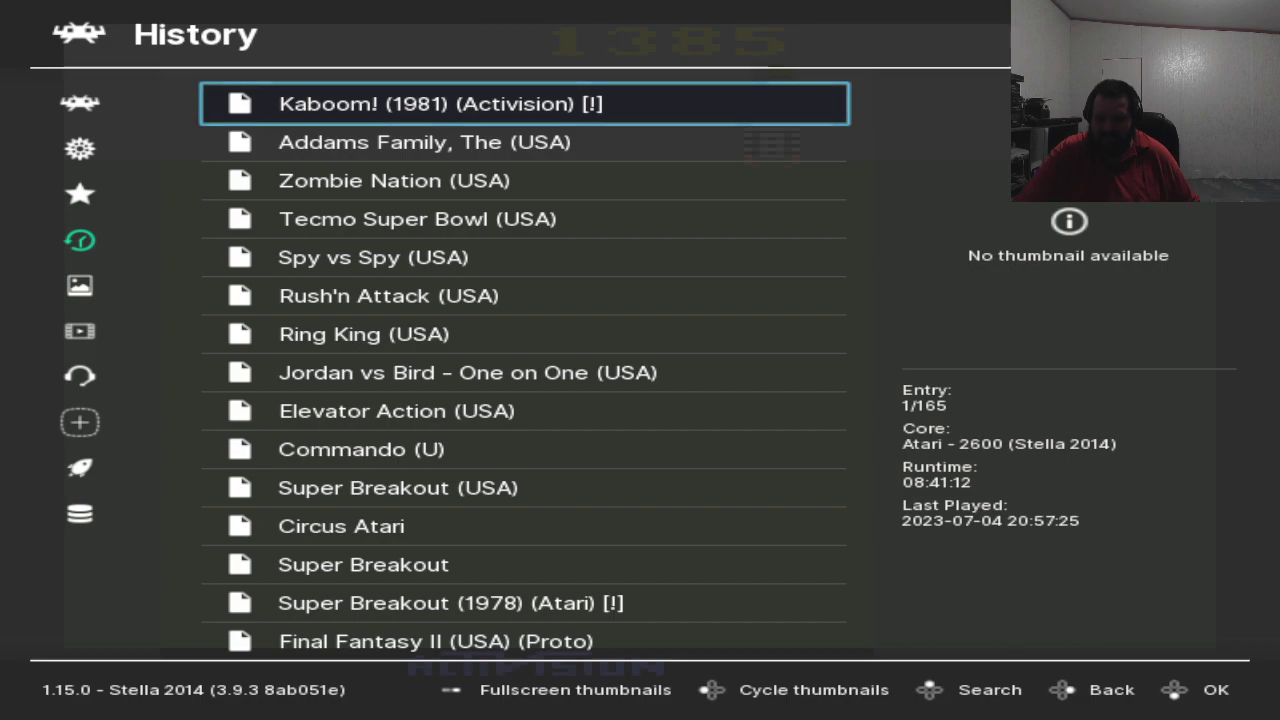
key("Left")
key("Up")
key("Up")
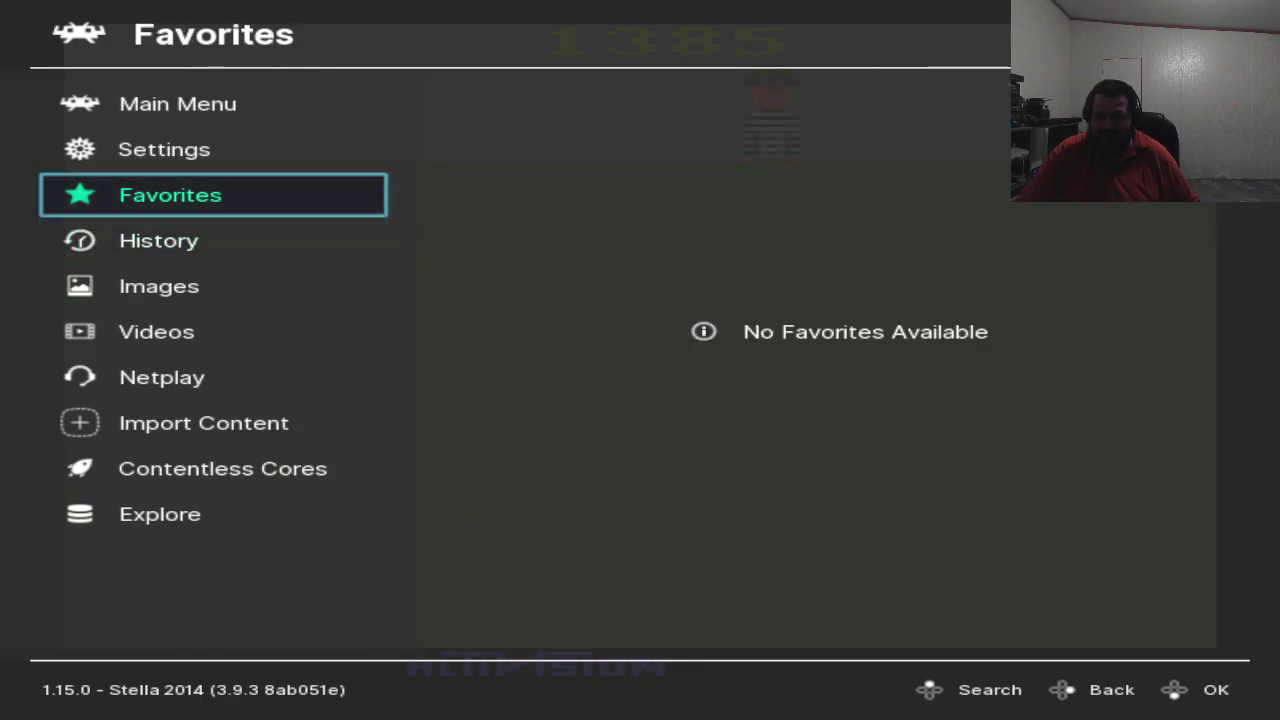
key("Right")
key("Down")
key("Down")
key("Down")
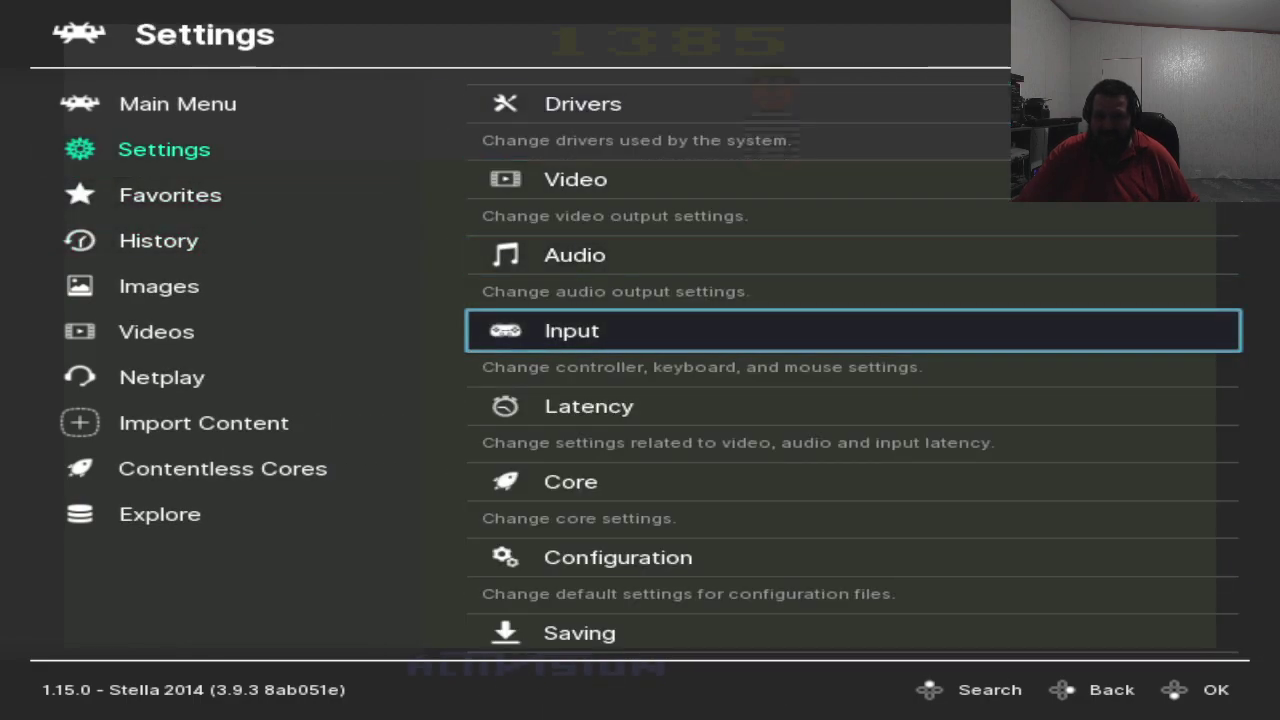
key("Return")
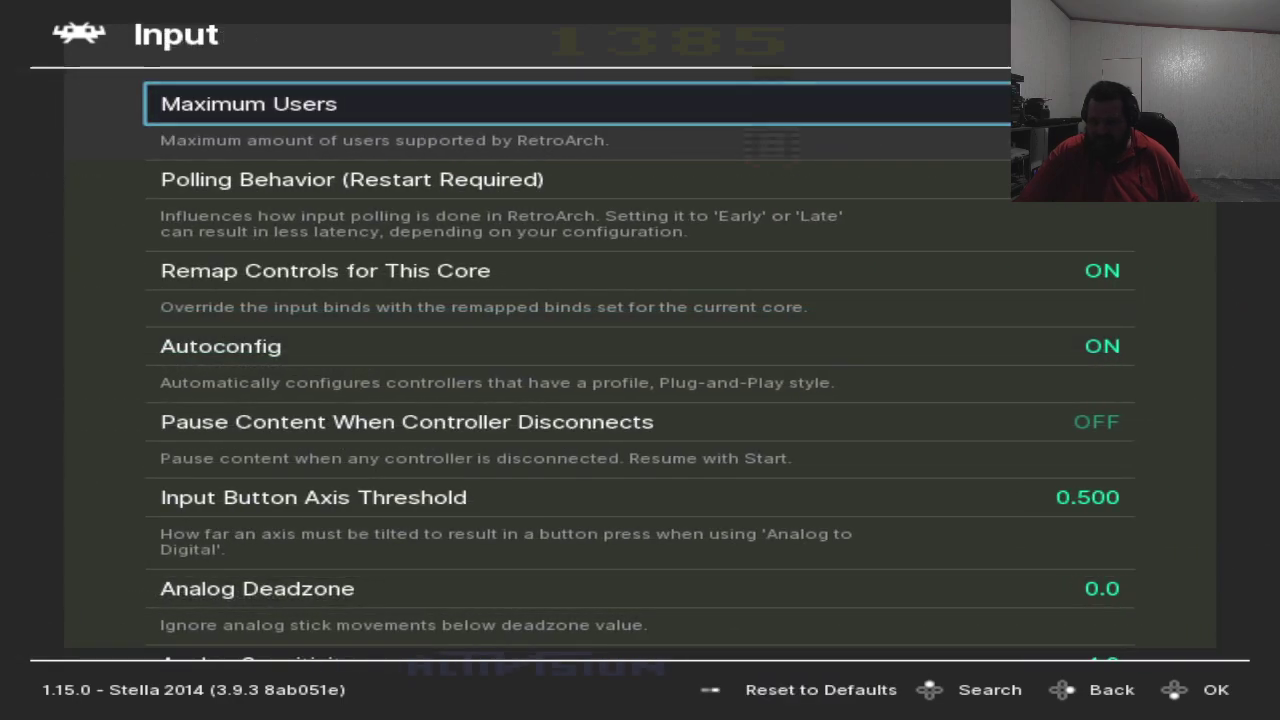
Step: Open the Port 1 Controls from the Input settings
key("Down")
key("Down")
key("Down")
key("Down")
key("Down")
key("Down")
key("Down")
key("Down")
key("Down")
key("Down")
key("Down")
key("Down")
key("Down")
key("Down")
key("Down")
key("Down")
key("Down")
key("Down")
key("Down")
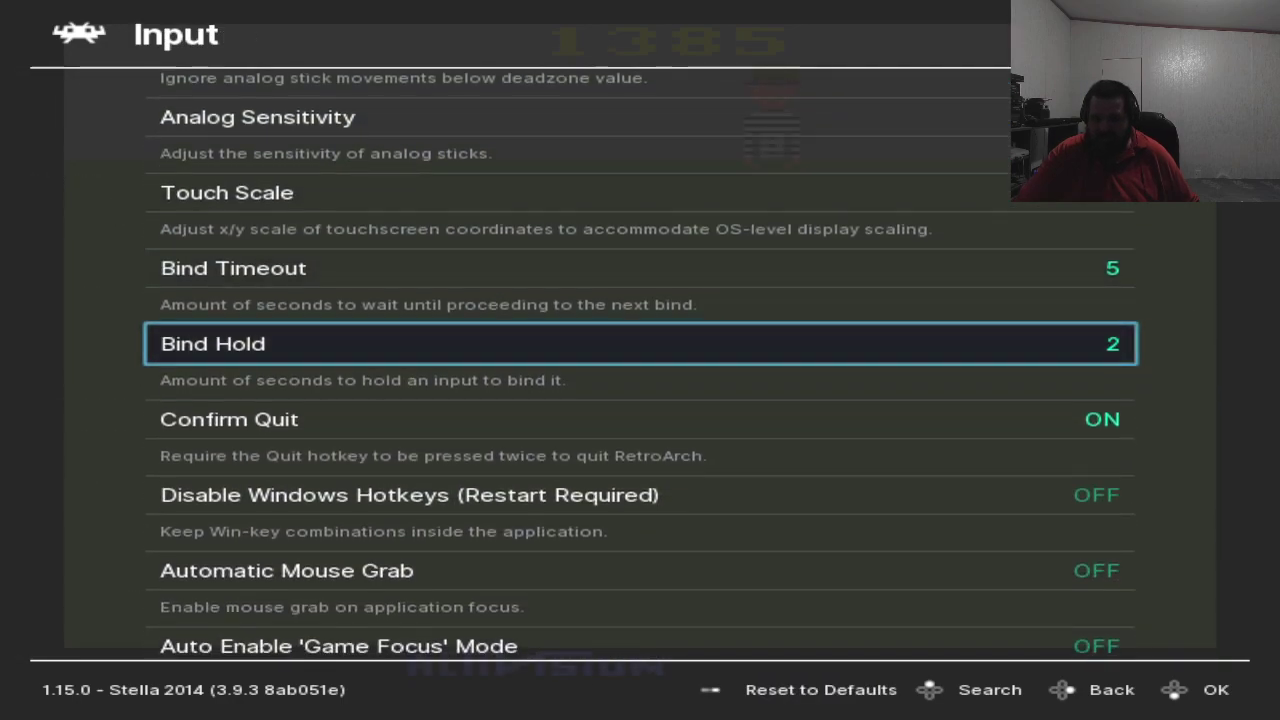
key("Down")
key("Down")
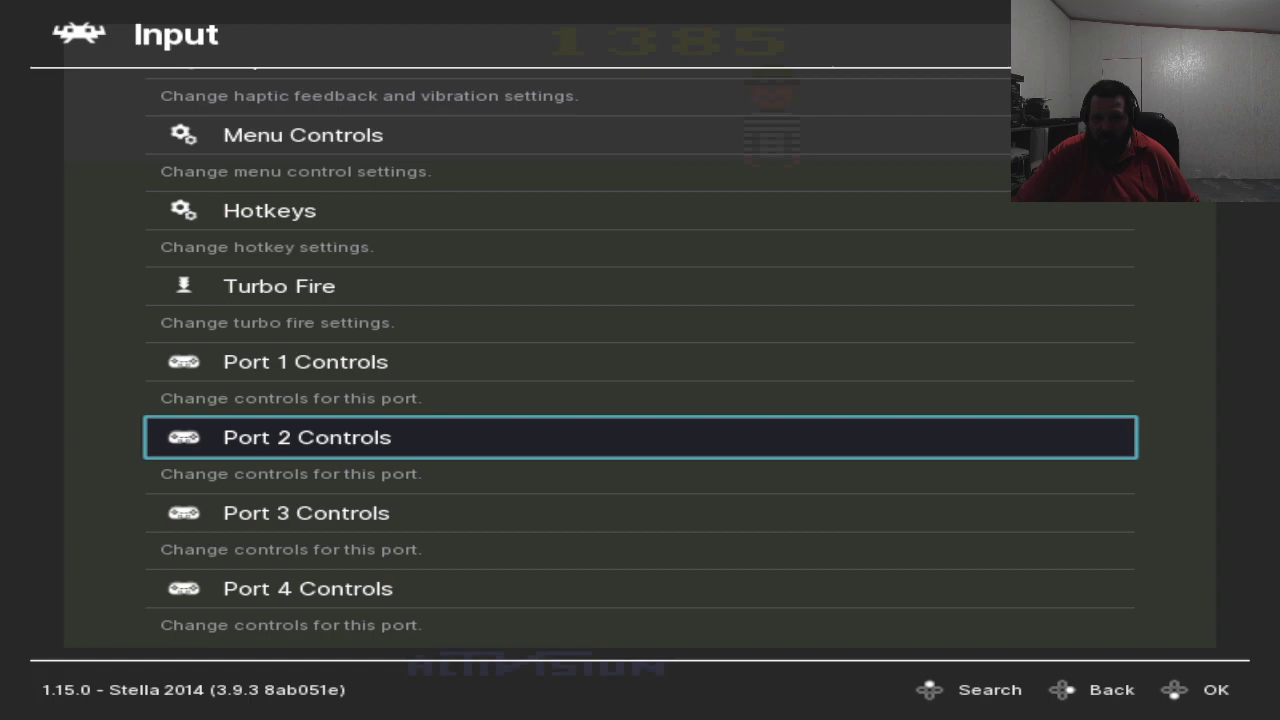
key("Up")
key("Return")
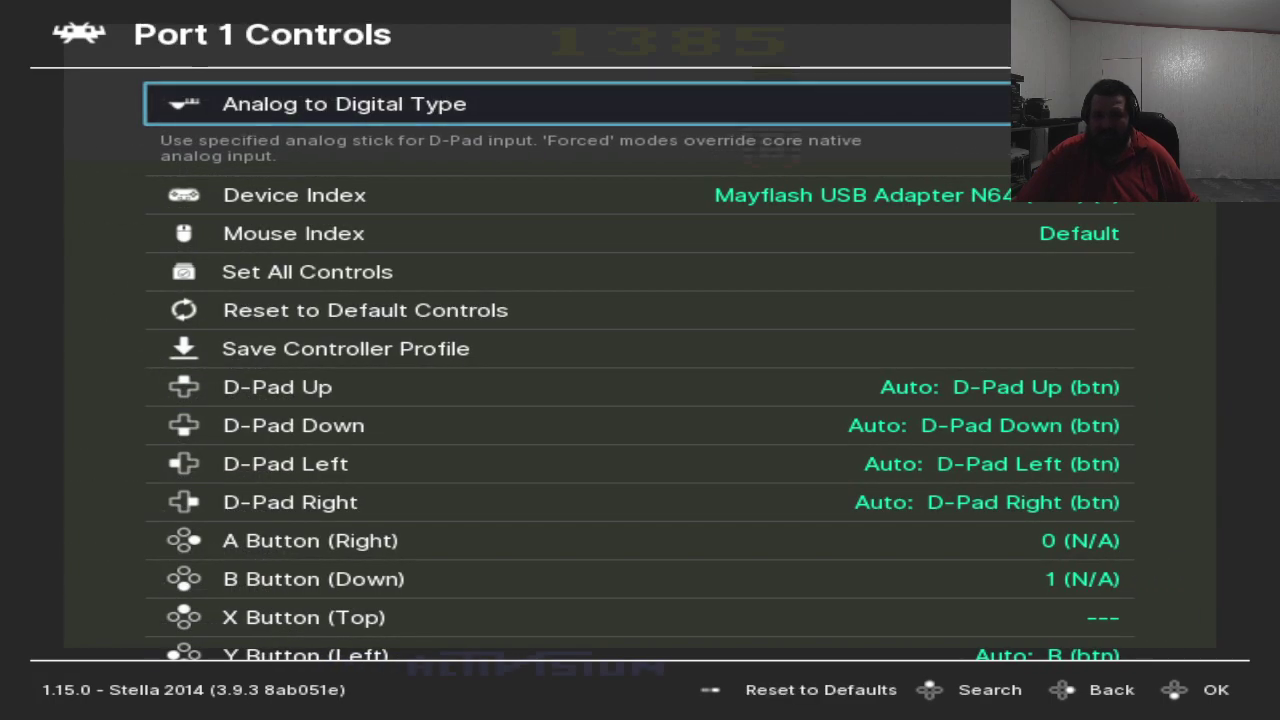
Step: Examine the Port 1 device index and the bindings of the D-Pad, A Button and B Button
key("Down")
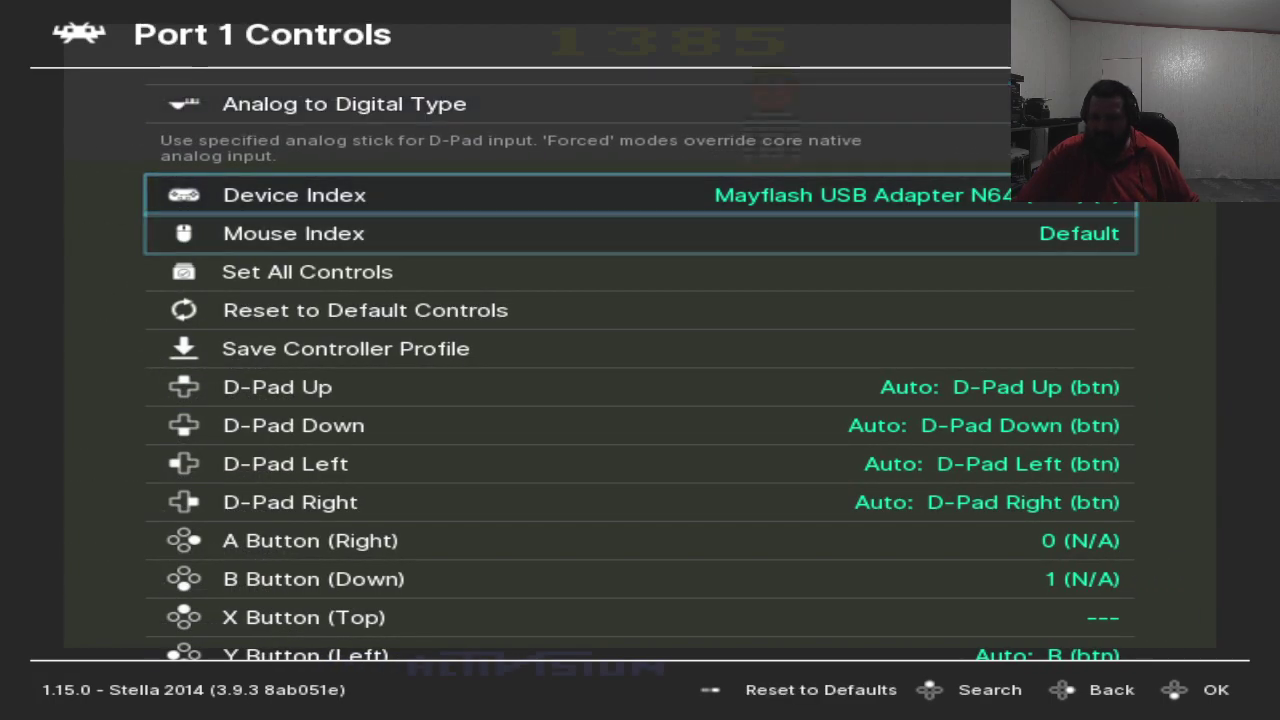
key("Down")
key("Up")
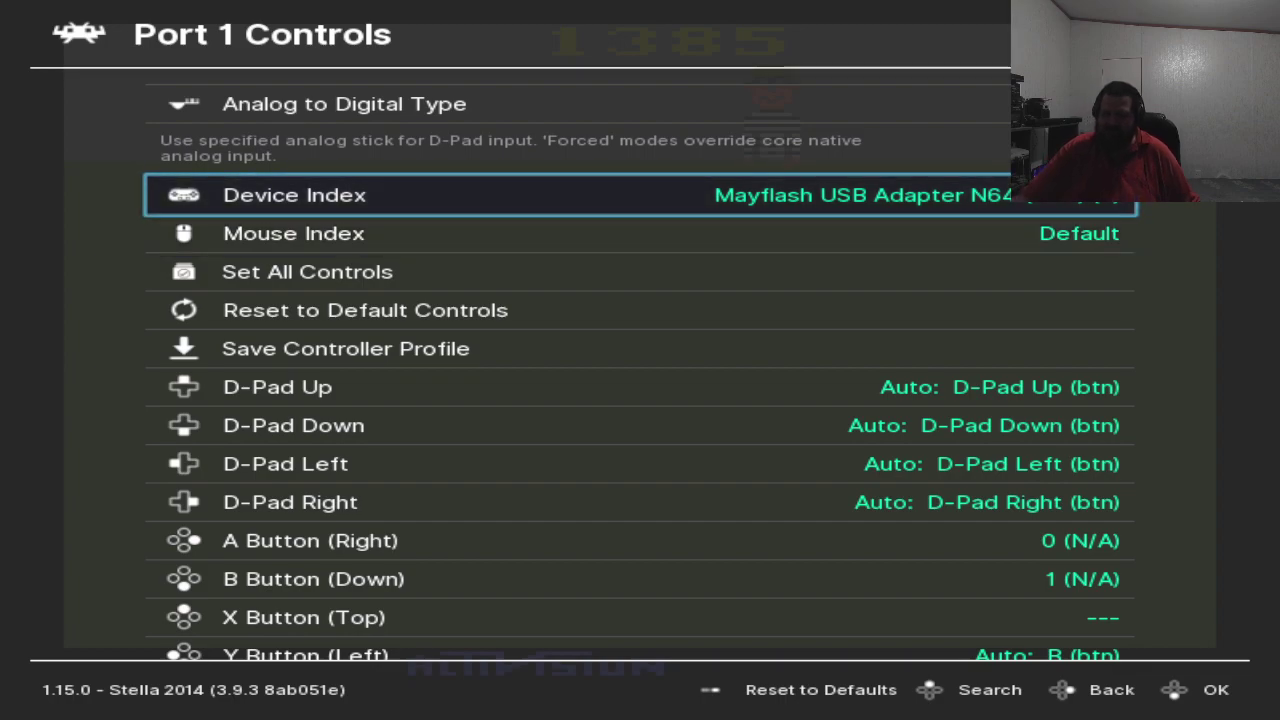
key("Down")
key("Down")
key("Down")
key("Down")
key("Down")
key("Down")
key("Down")
key("Down")
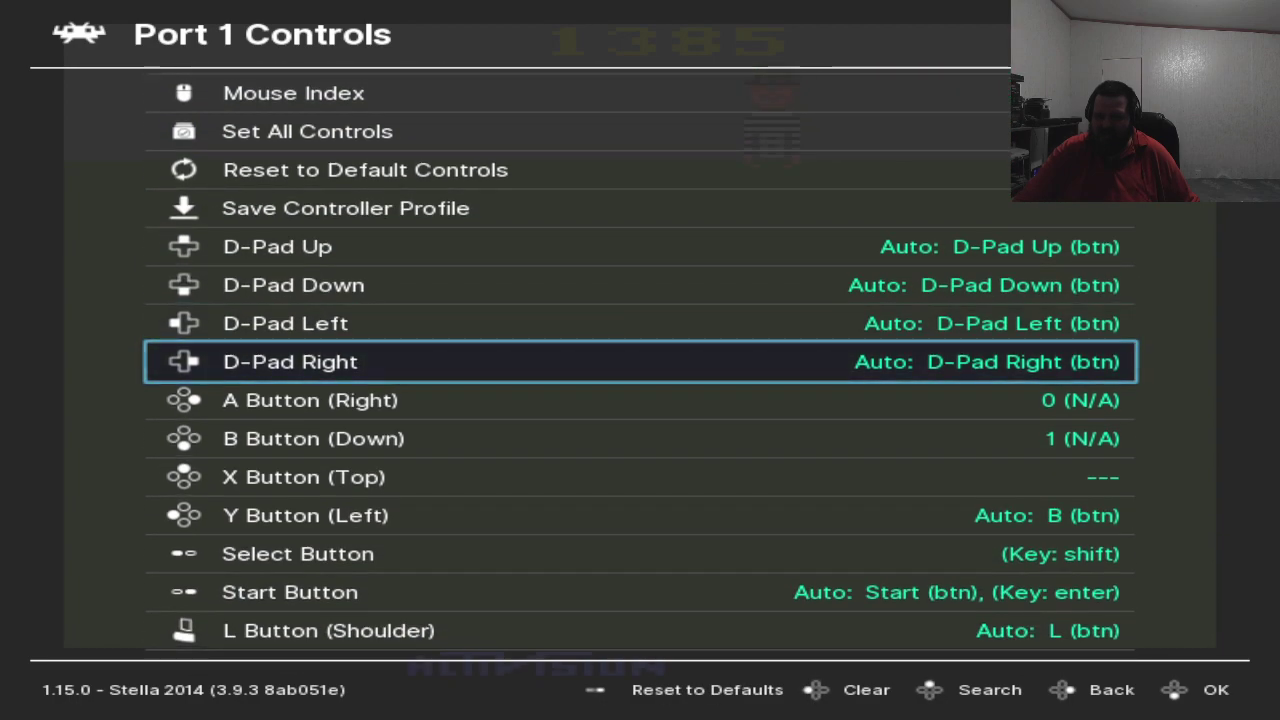
key("Down")
key("Down")
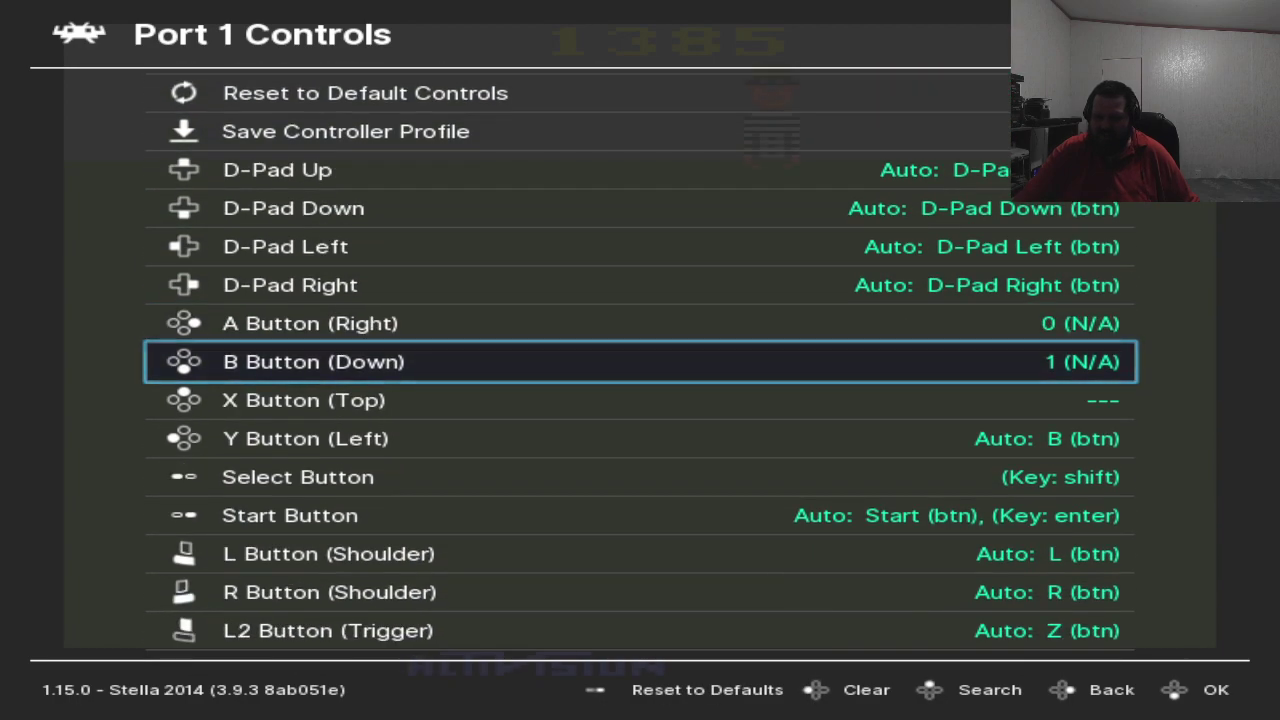
key("Up")
key("Up")
key("Down")
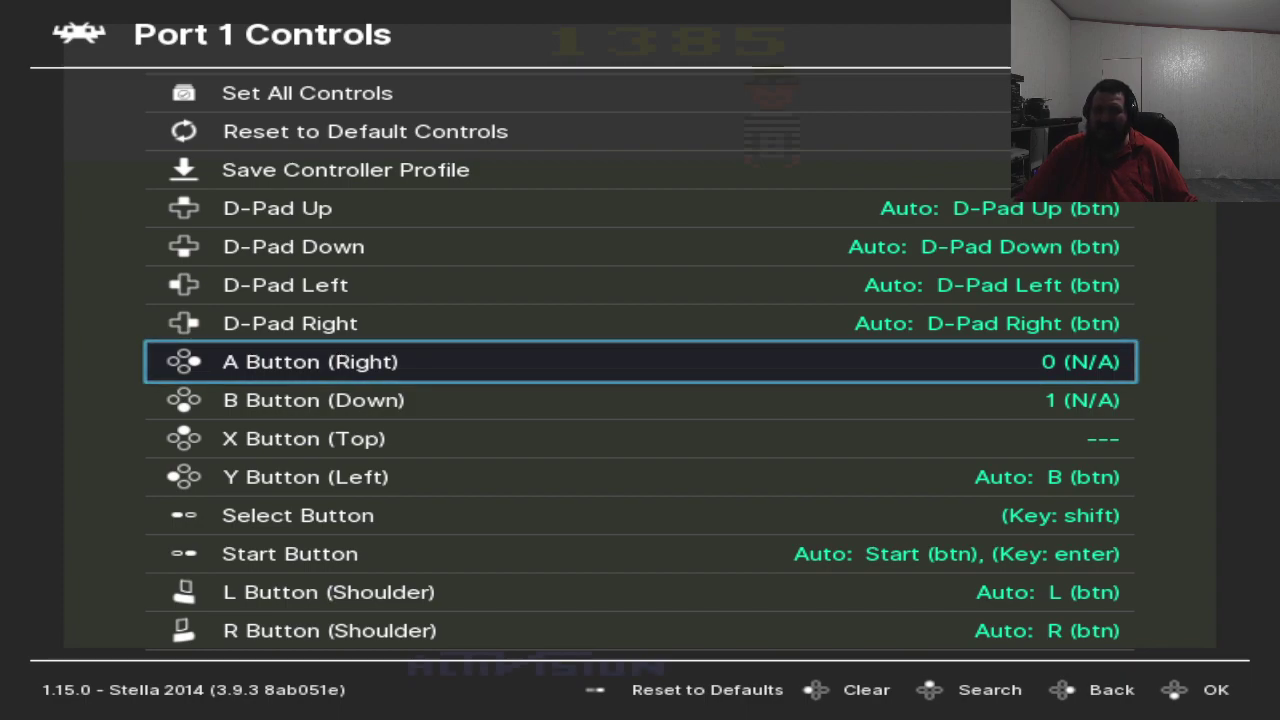
key("Down")
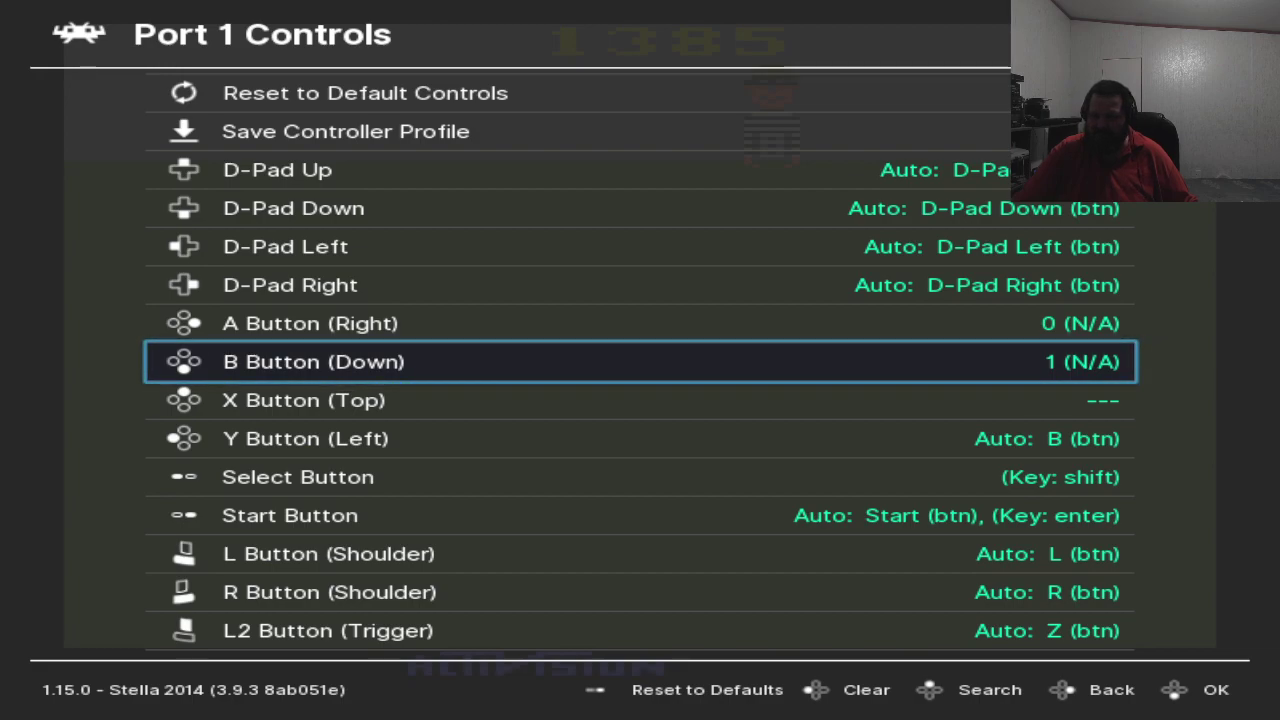
Step: Examine the Port 1 Left Analog bindings for the Y axis (Up, Down) and the X axis (Left, Right)
key("Down")
key("Down")
key("Down")
key("Down")
key("Down")
key("Down")
key("Down")
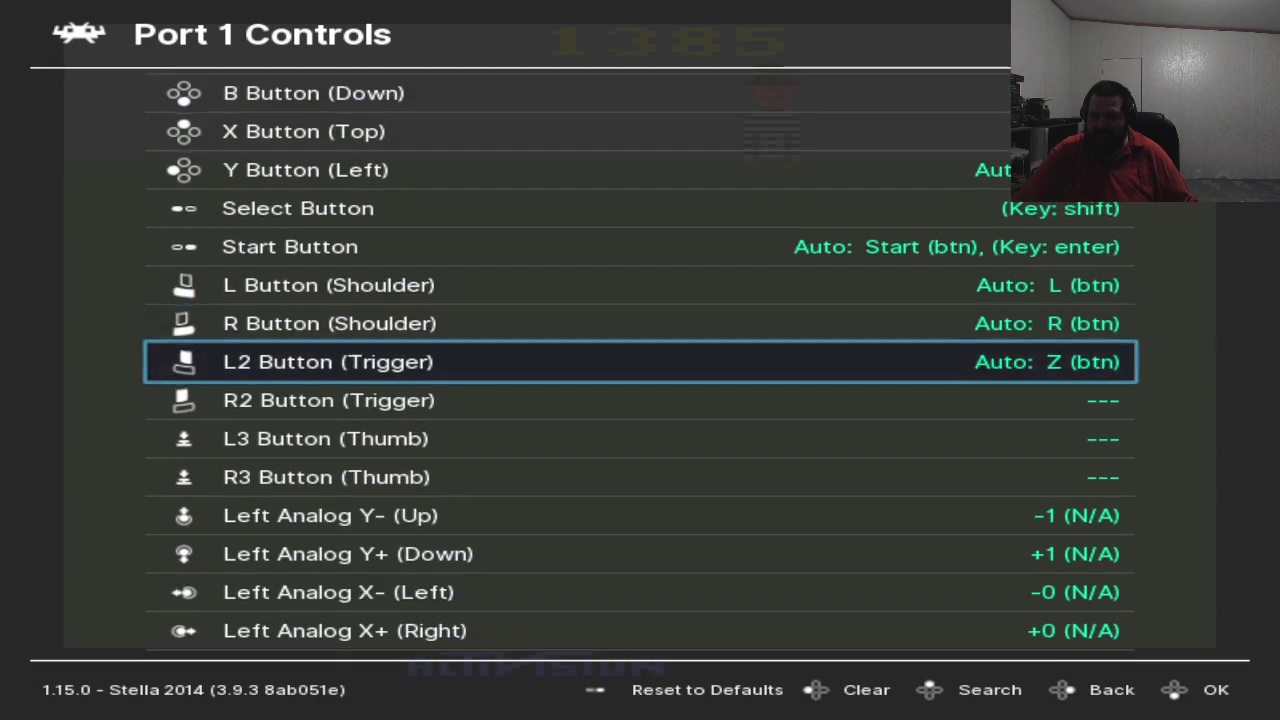
key("Down")
key("Down")
key("Down")
key("Down")
key("Down")
key("Down")
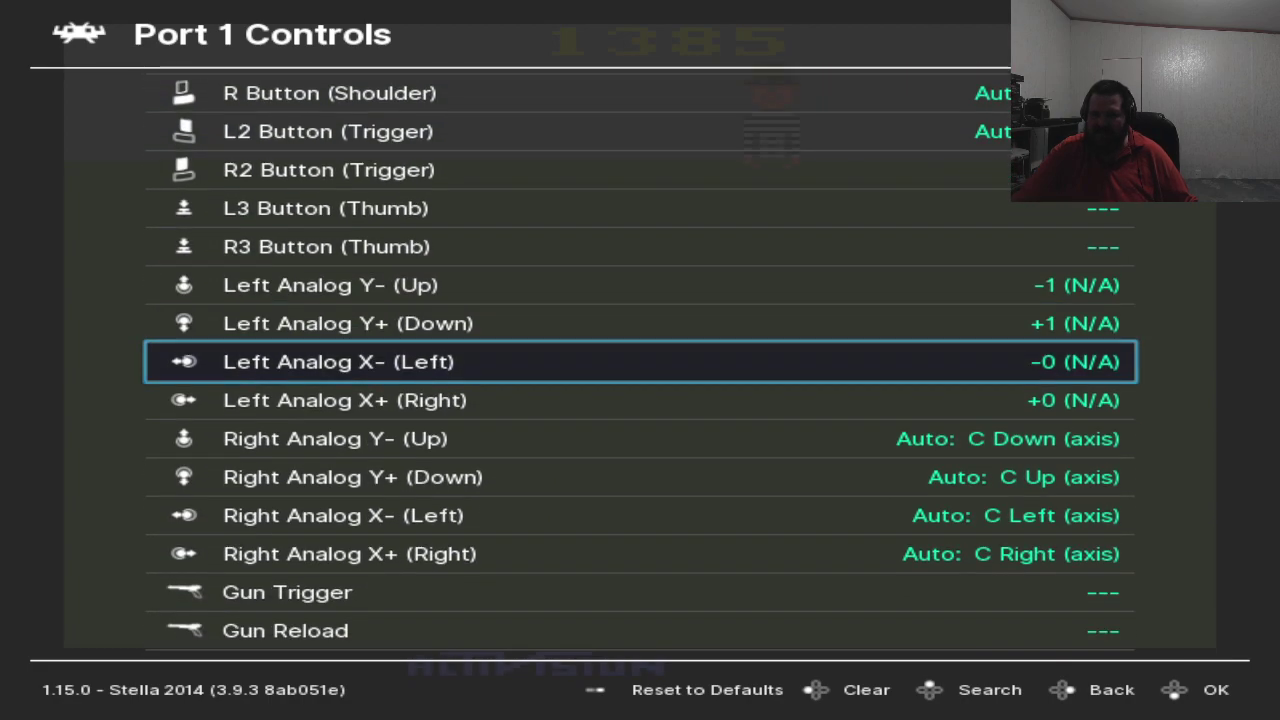
key("Down")
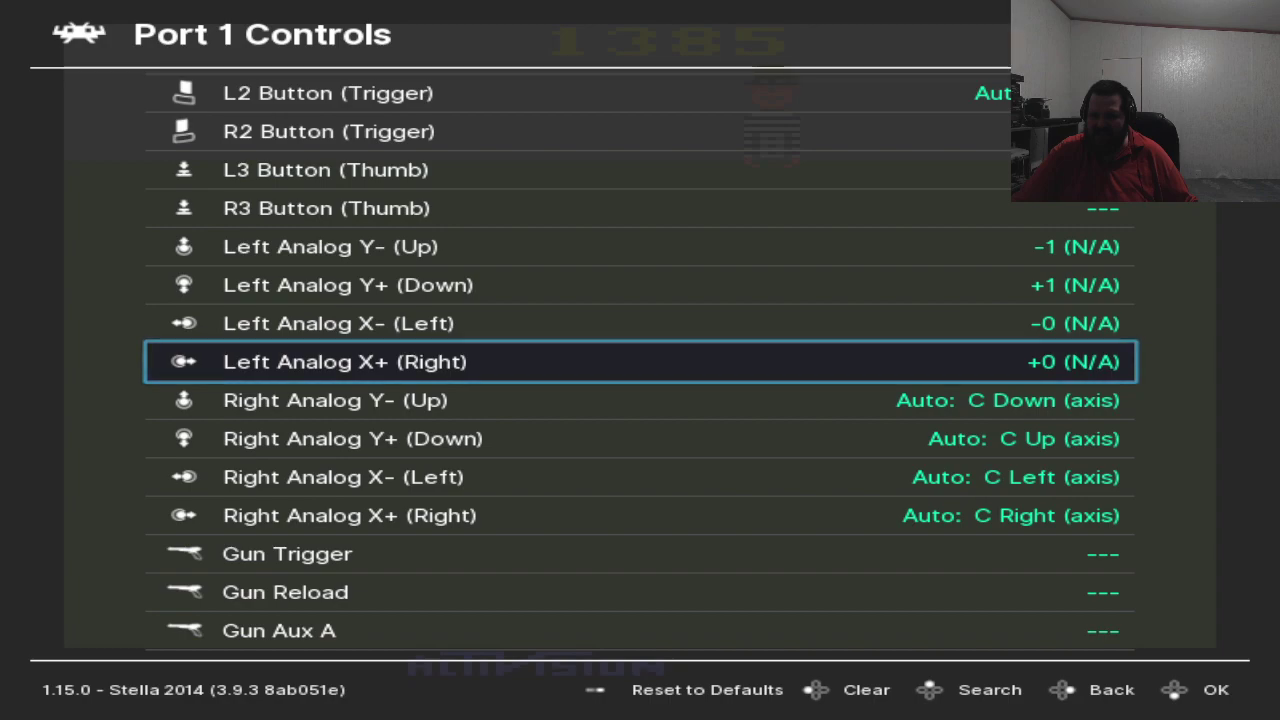
key("Up")
key("Up")
key("Down")
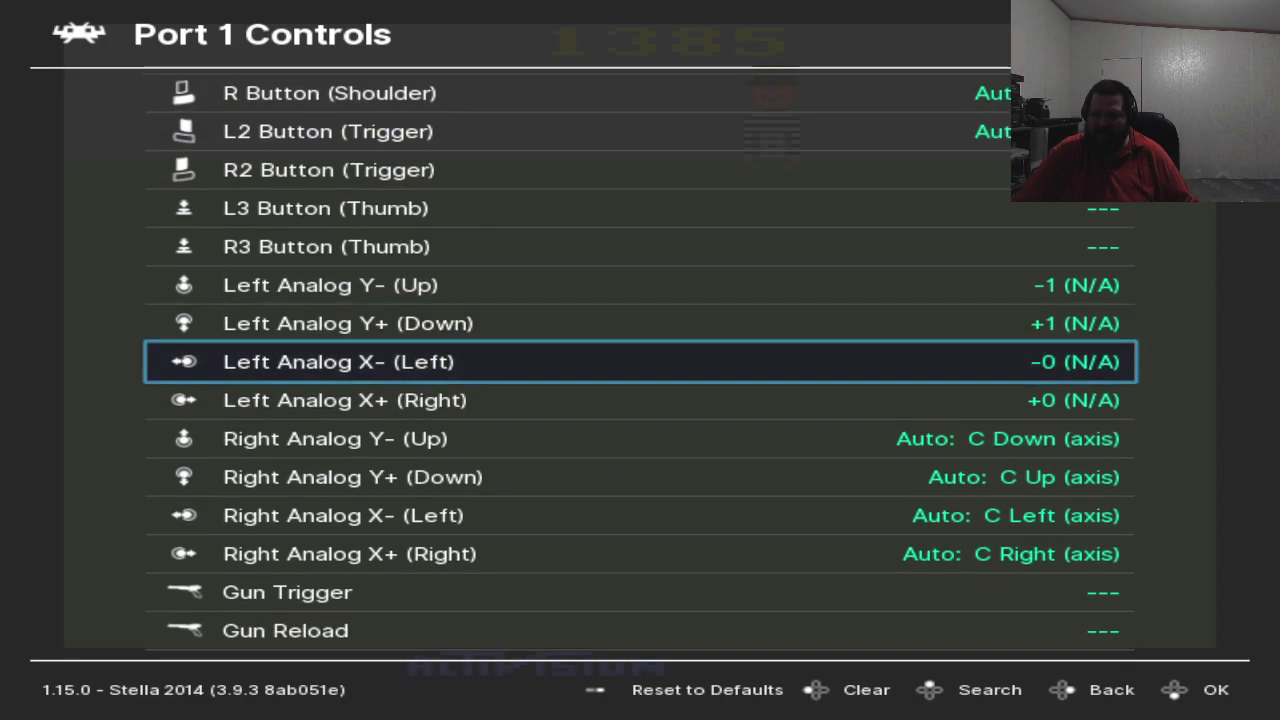
key("Down")
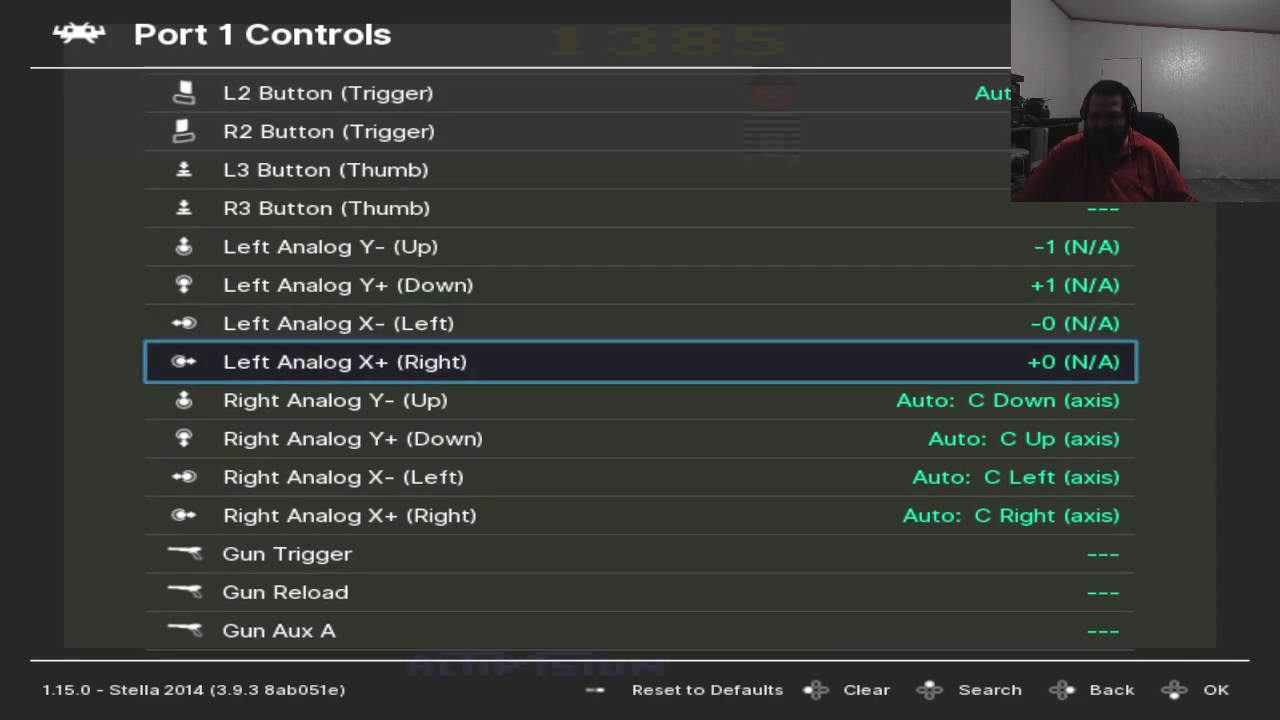
key("Up")
key("Up")
key("Down")
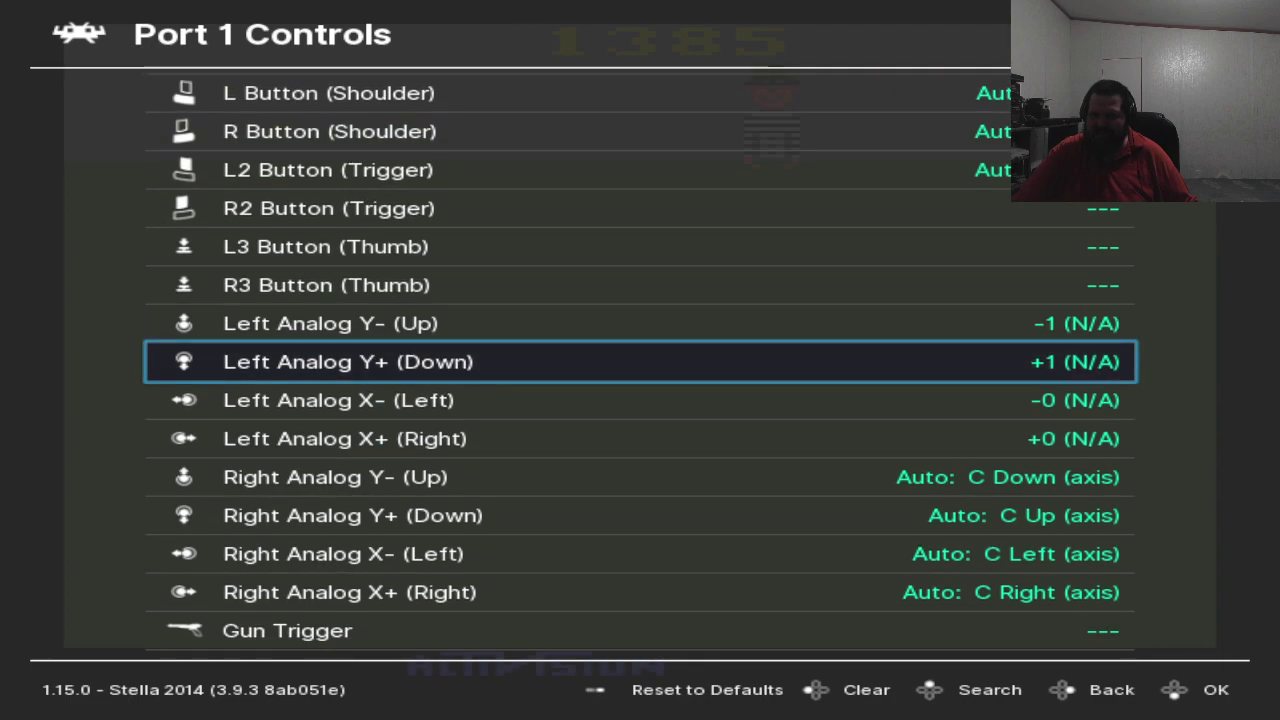
key("Down")
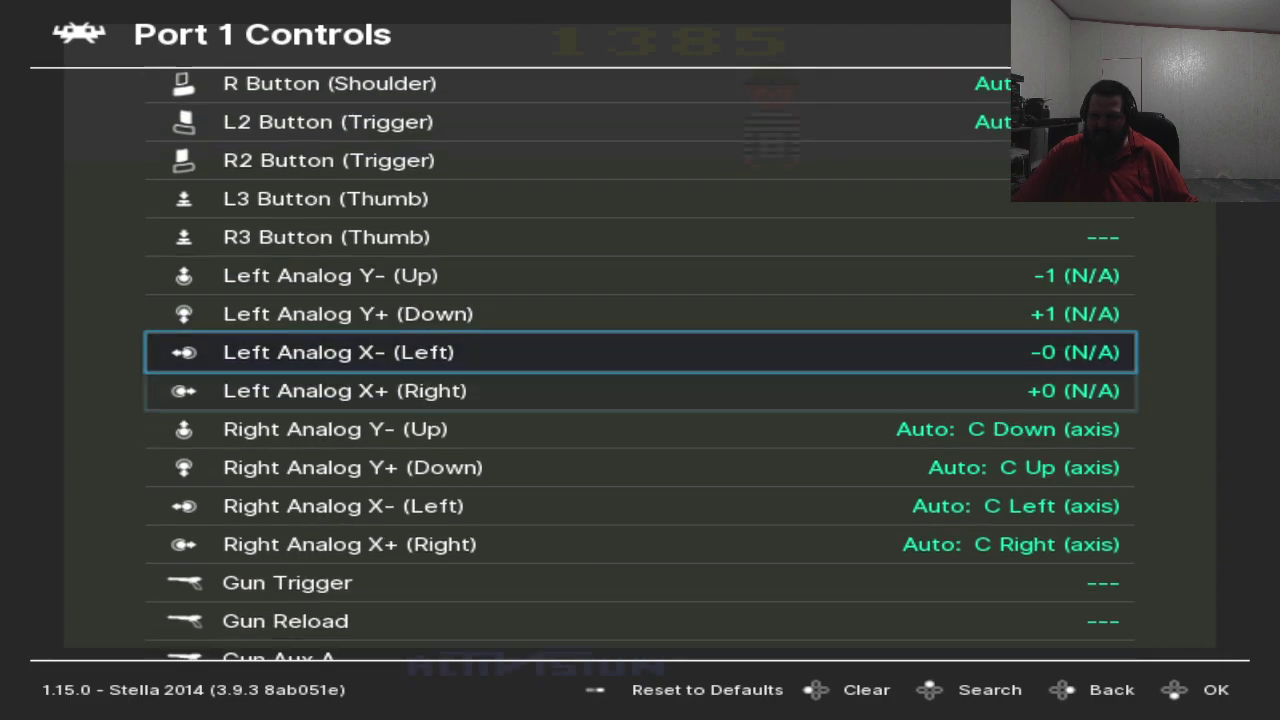
key("Down")
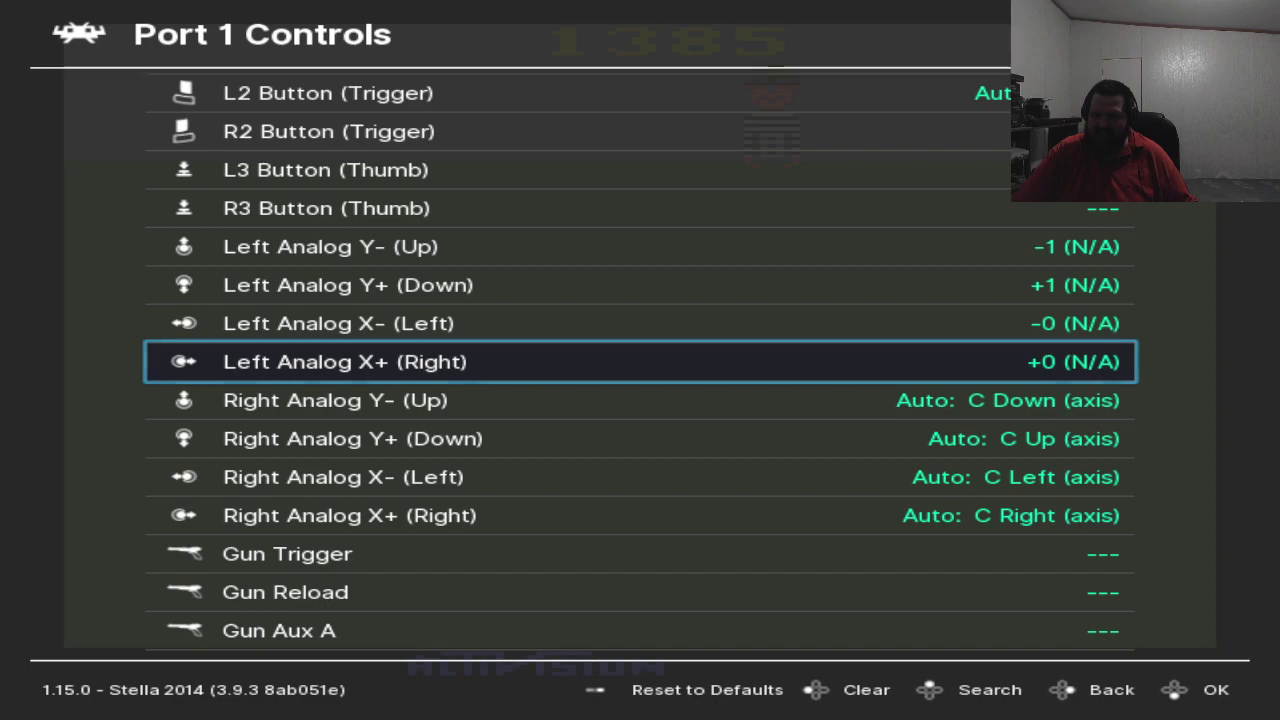
key("Up")
key("Up")
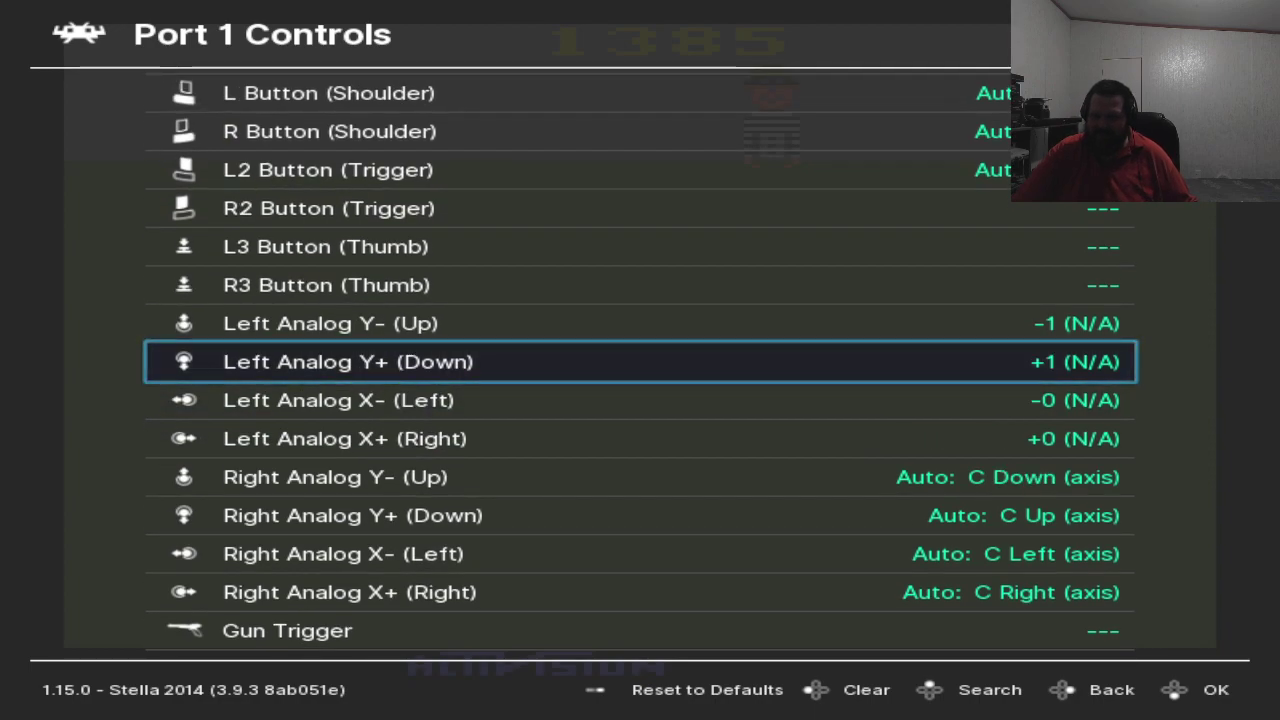
key("Down")
key("Down")
key("Up")
key("Up")
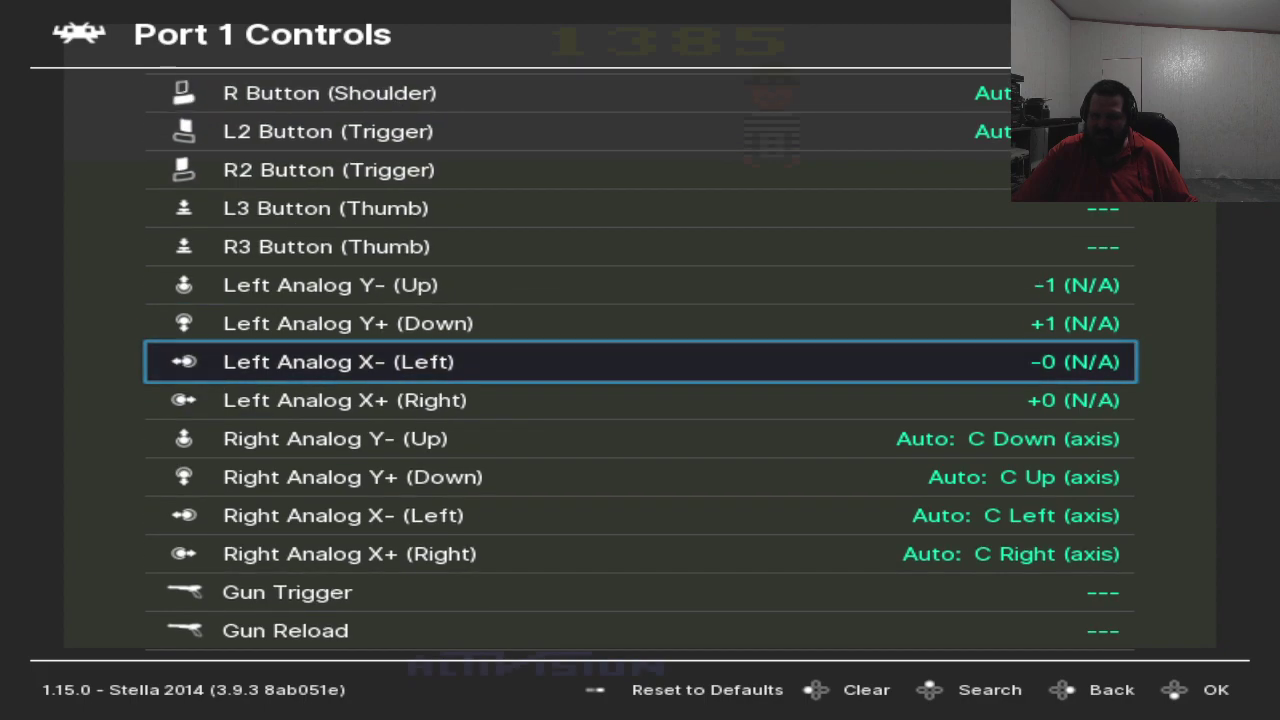
key("Up")
key("Down")
key("Down")
key("Down")
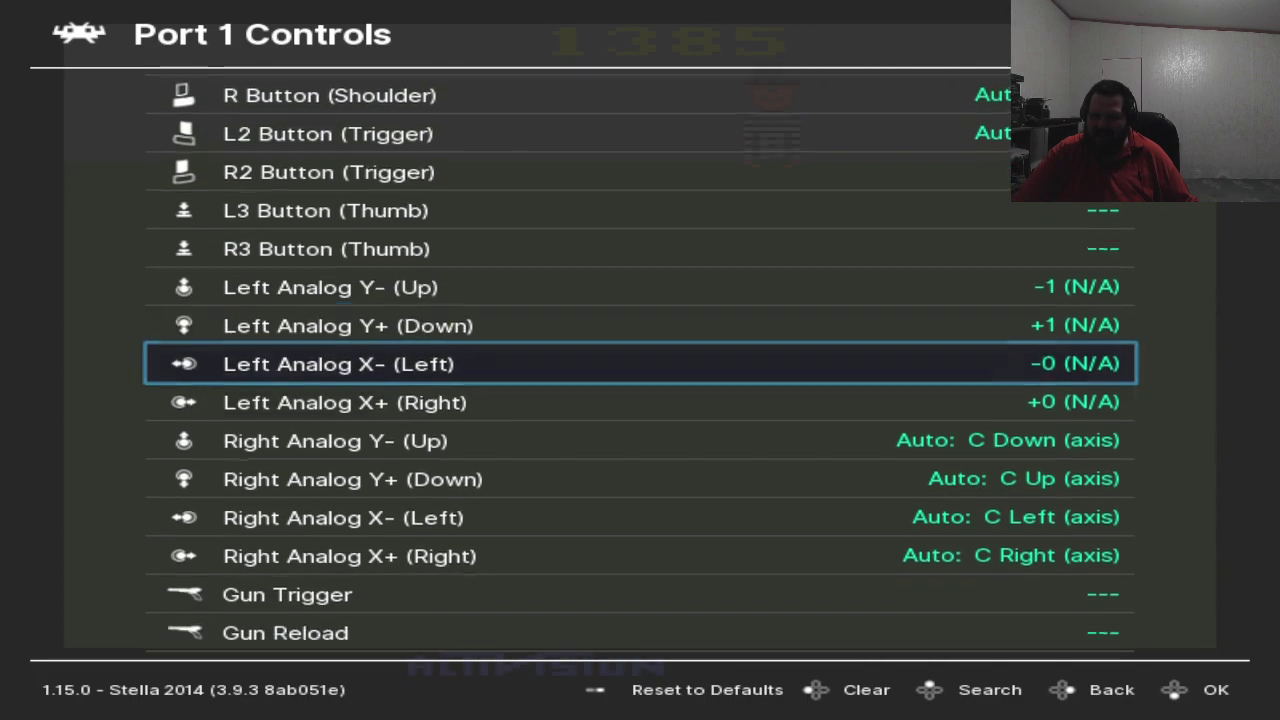
key("Up")
key("Up")
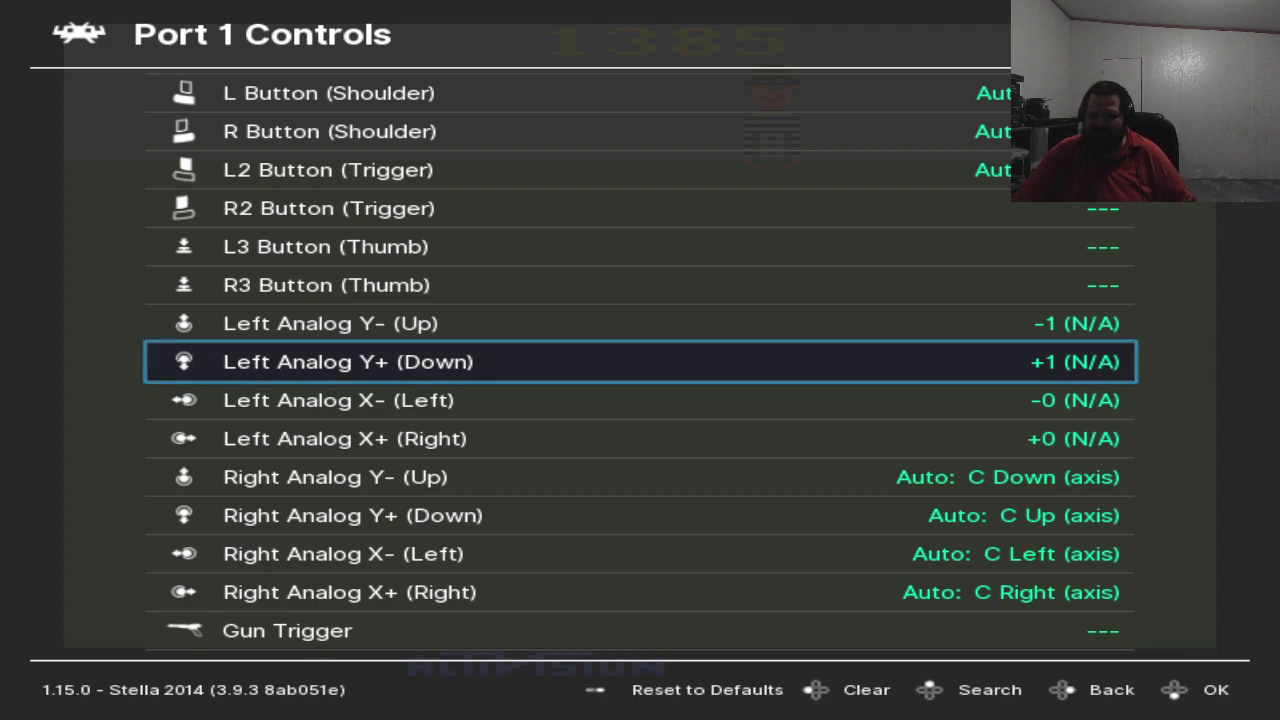
key("Up")
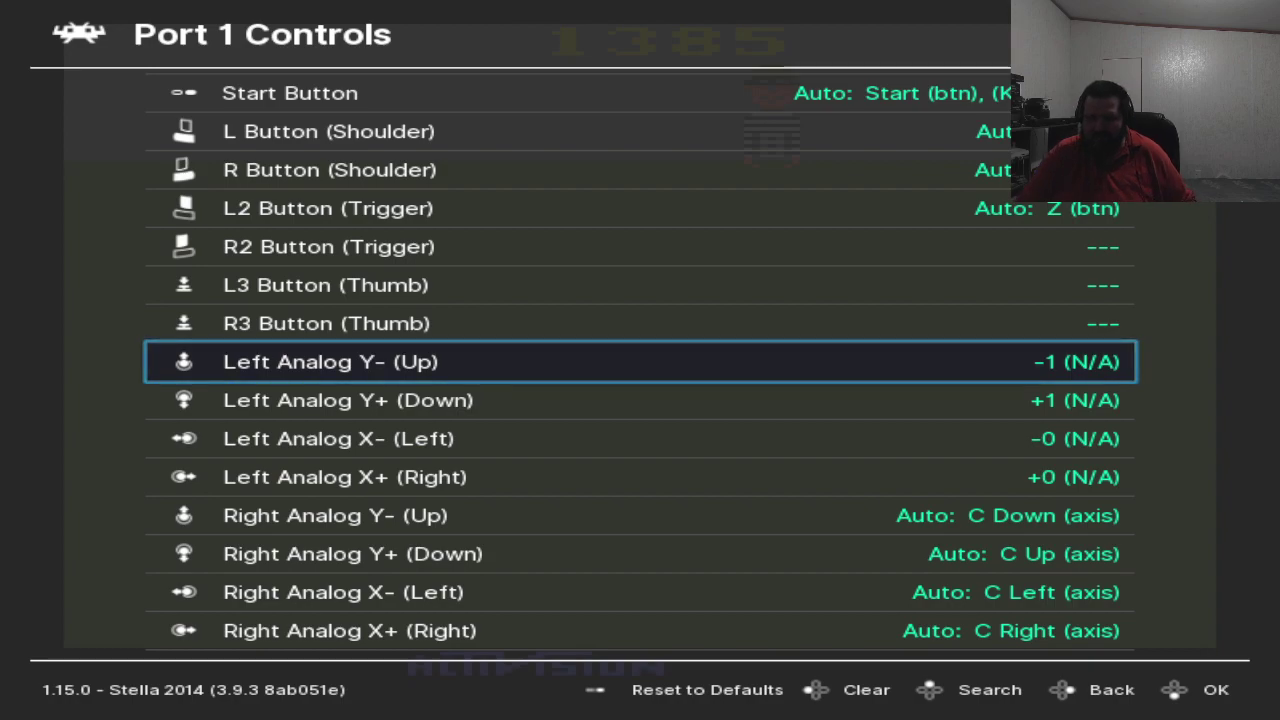
key("Down")
key("Down")
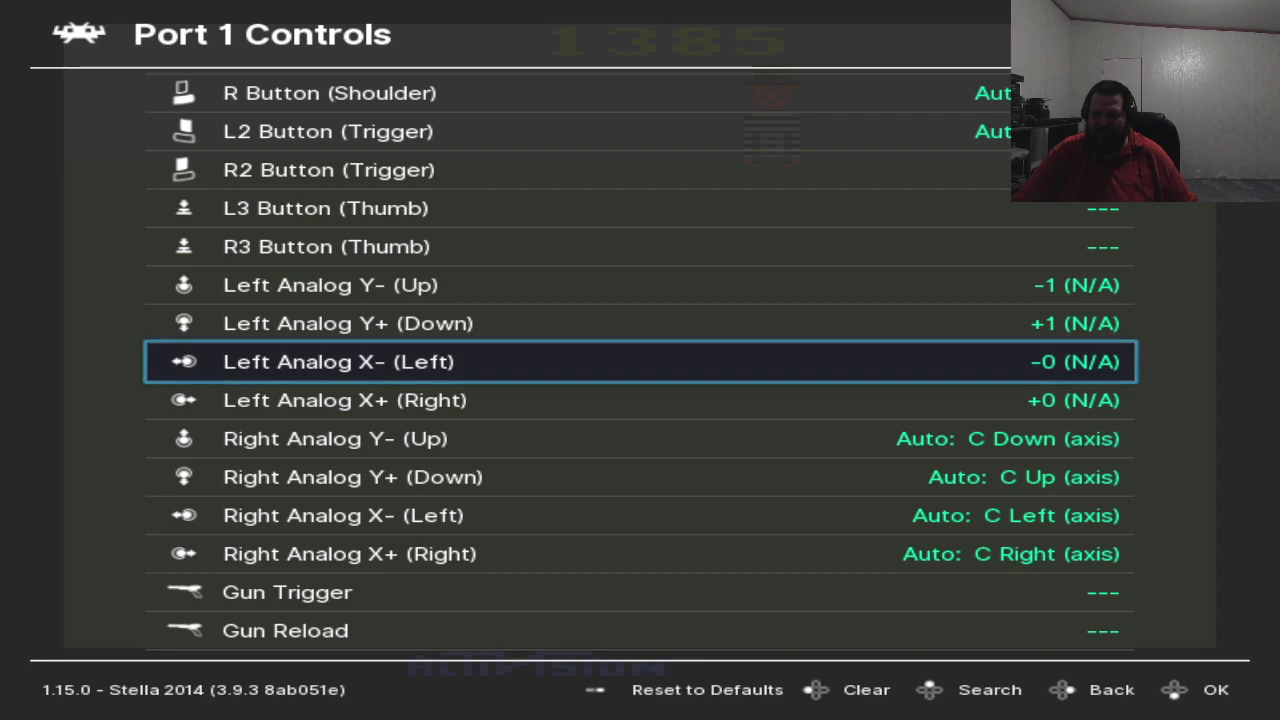
key("Down")
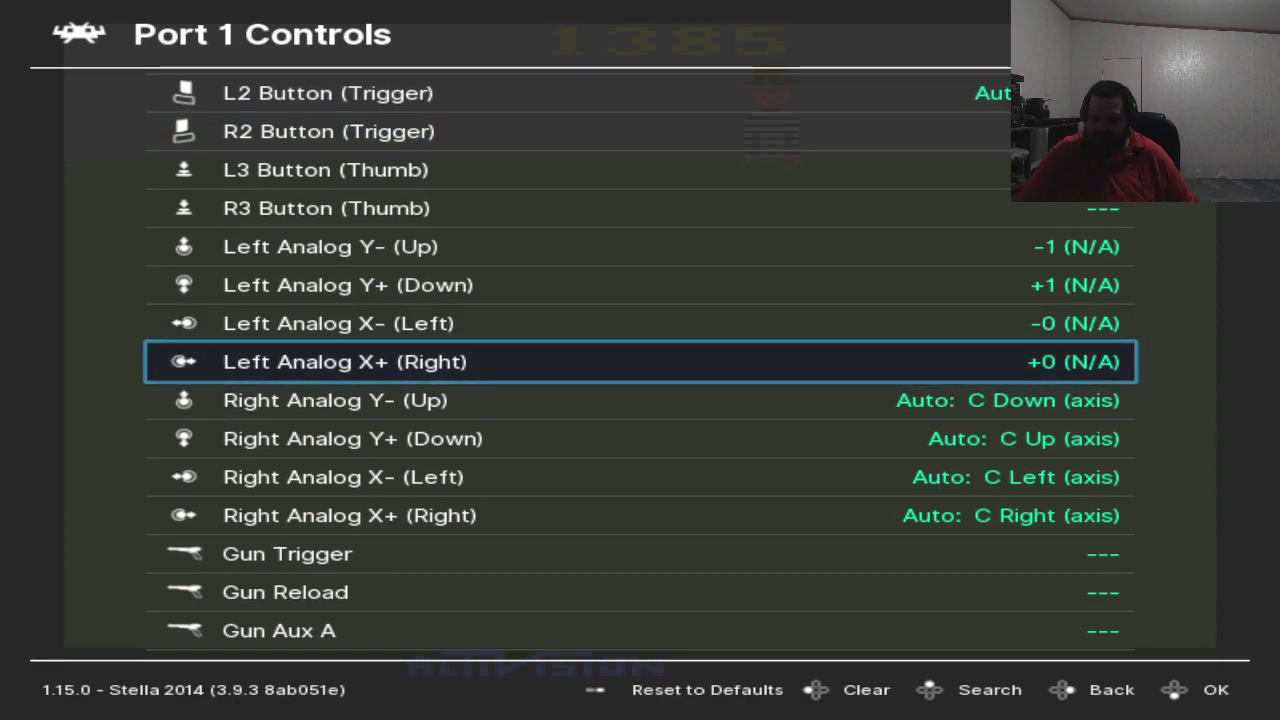
Step: Leave the Input settings and open the quick menu of Kaboom! (1981) (Activision) from the History list
key("BackSpace")
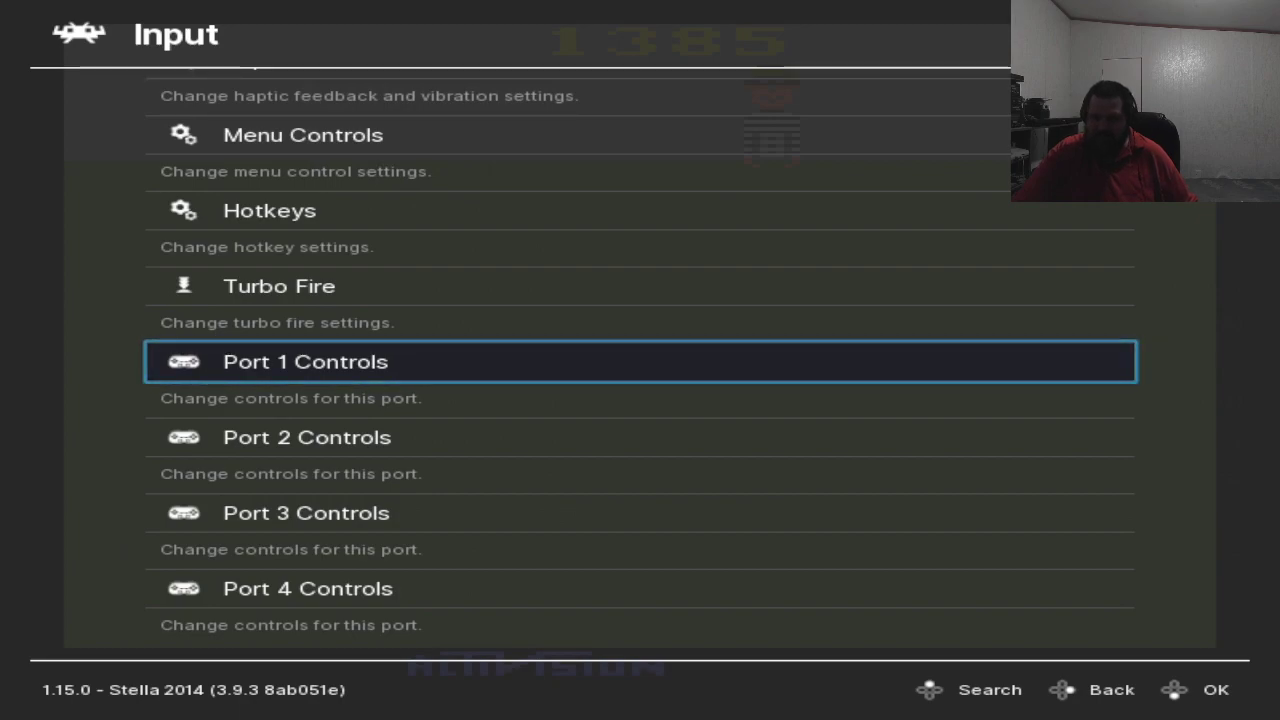
key("Up")
key("Up")
key("Up")
key("Up")
key("Up")
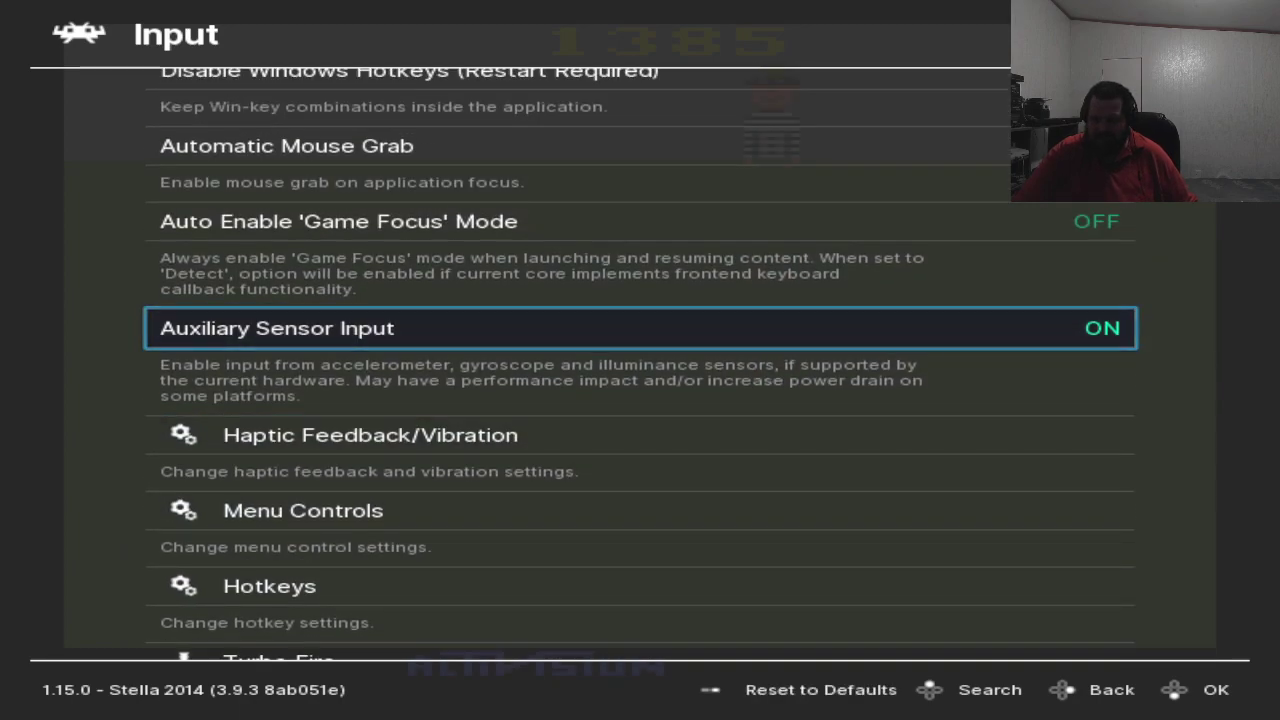
key("BackSpace")
key("Left")
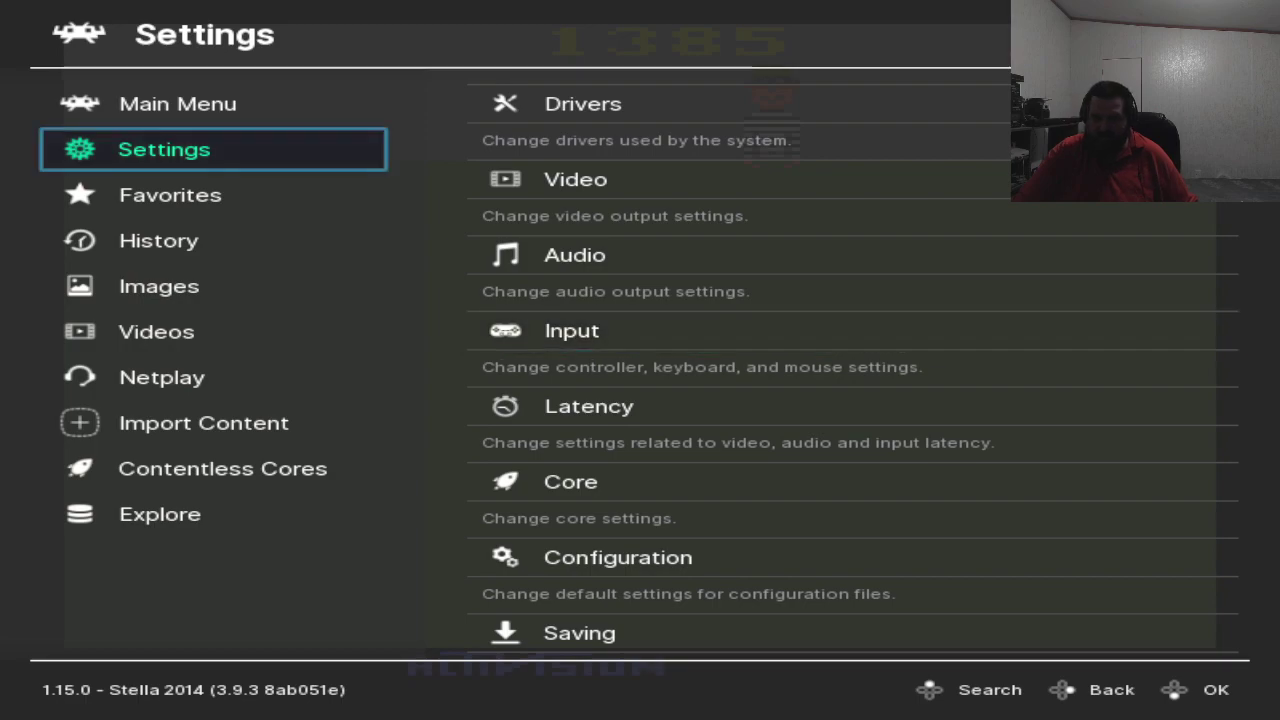
key("Down")
key("Down")
key("Right")
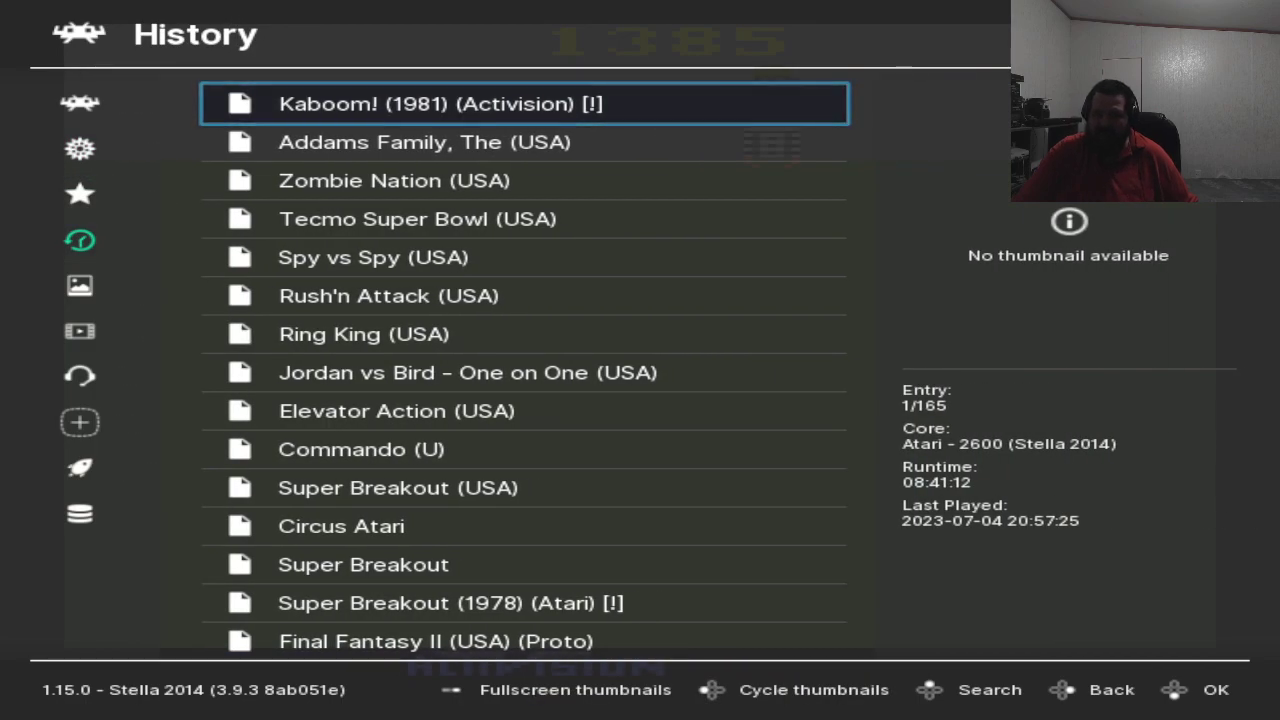
key("Return")
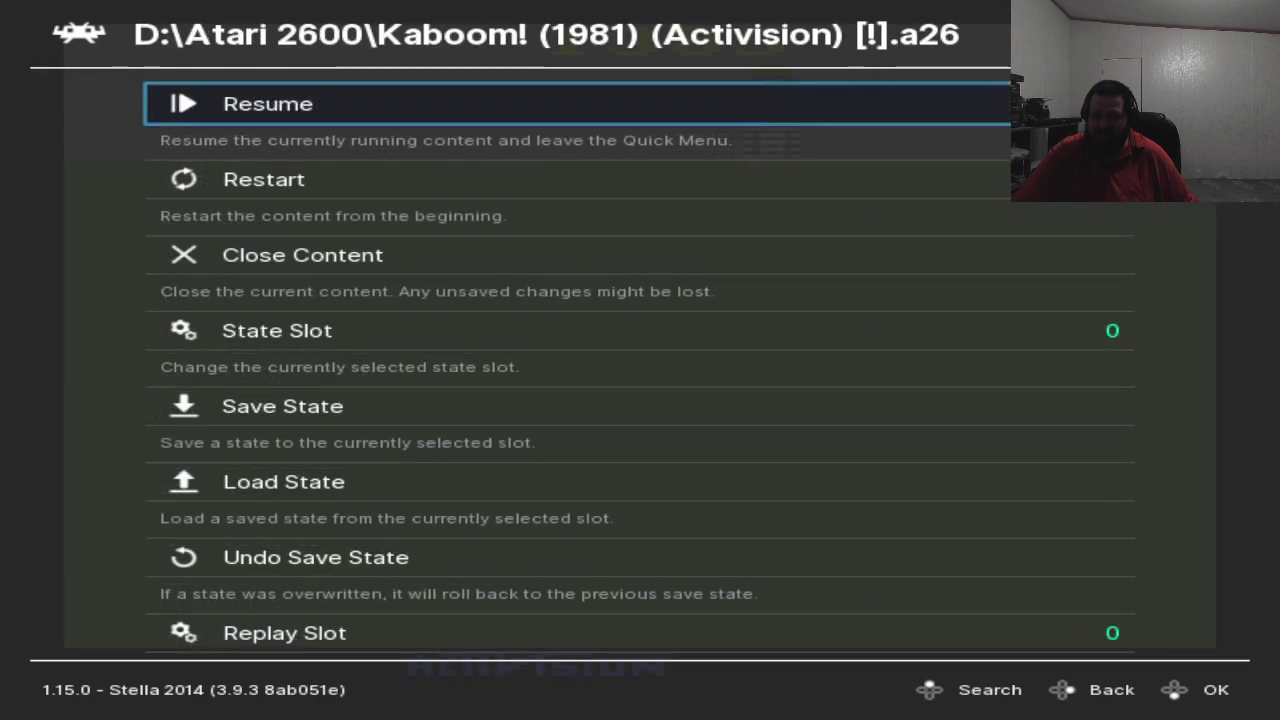
Step: Open the Port 1 Controls from the running game's Controls settings
key("Down")
key("Down")
key("Down")
key("Down")
key("Down")
key("Down")
key("Down")
key("Down")
key("Down")
key("Down")
key("Down")
key("Down")
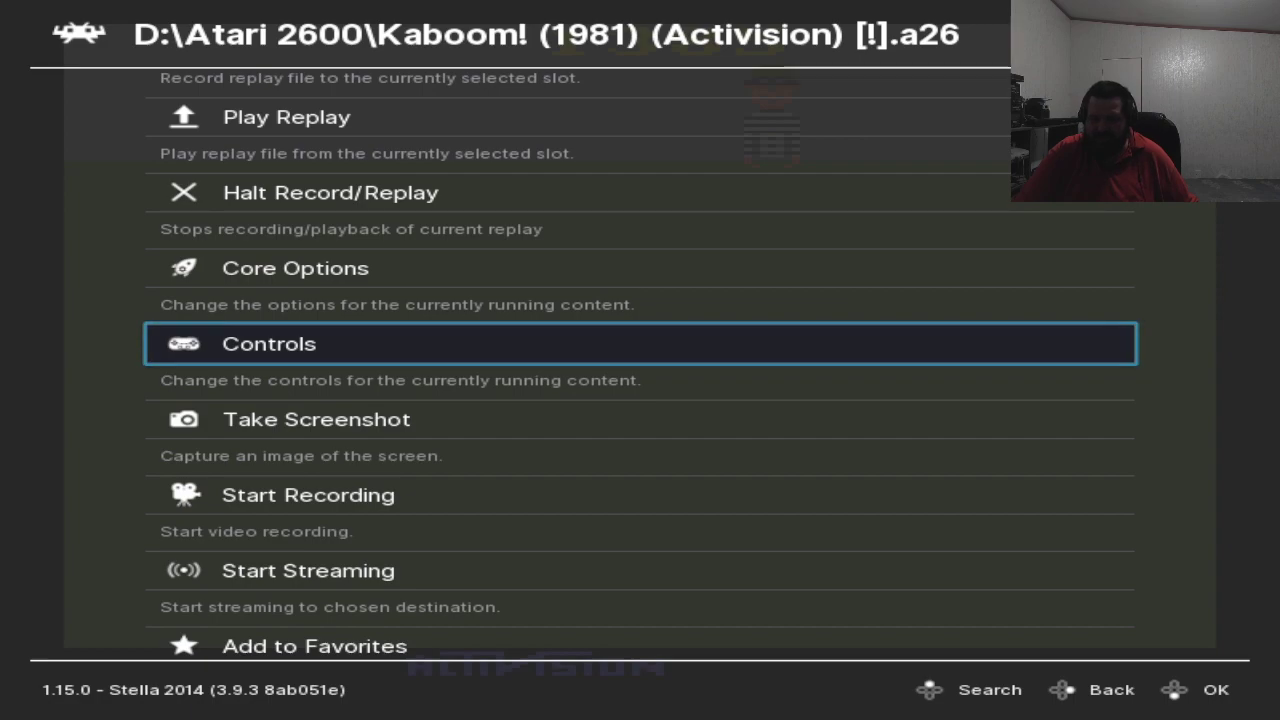
key("Return")
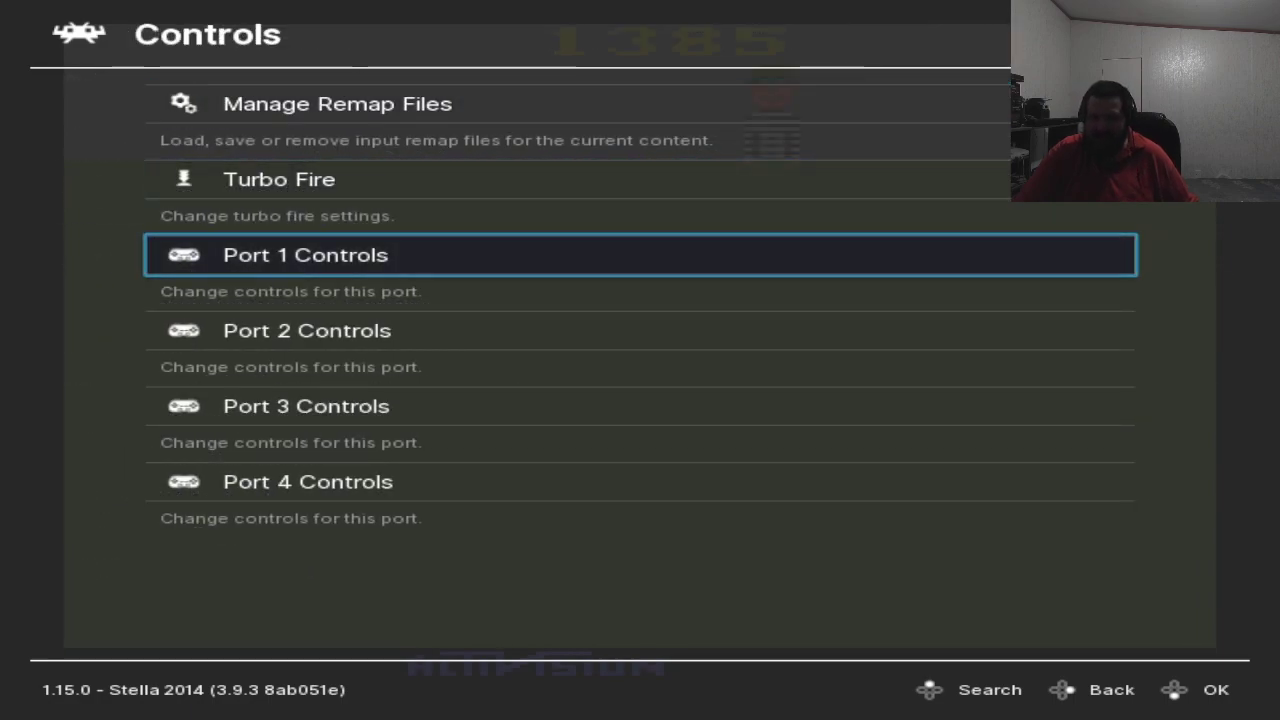
key("Return")
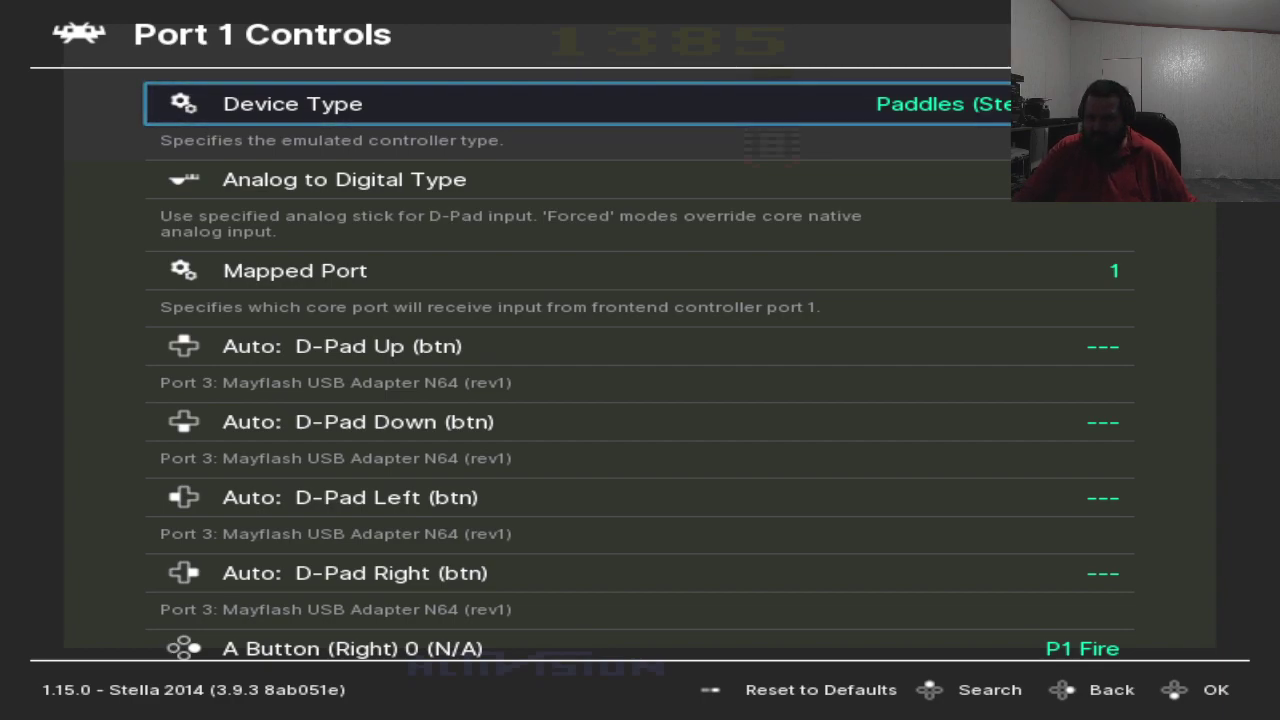
Step: Examine the game's Port 1 device type, analog to digital type, mapped port, and the D-Pad, A Button and B Button mappings
key("Down")
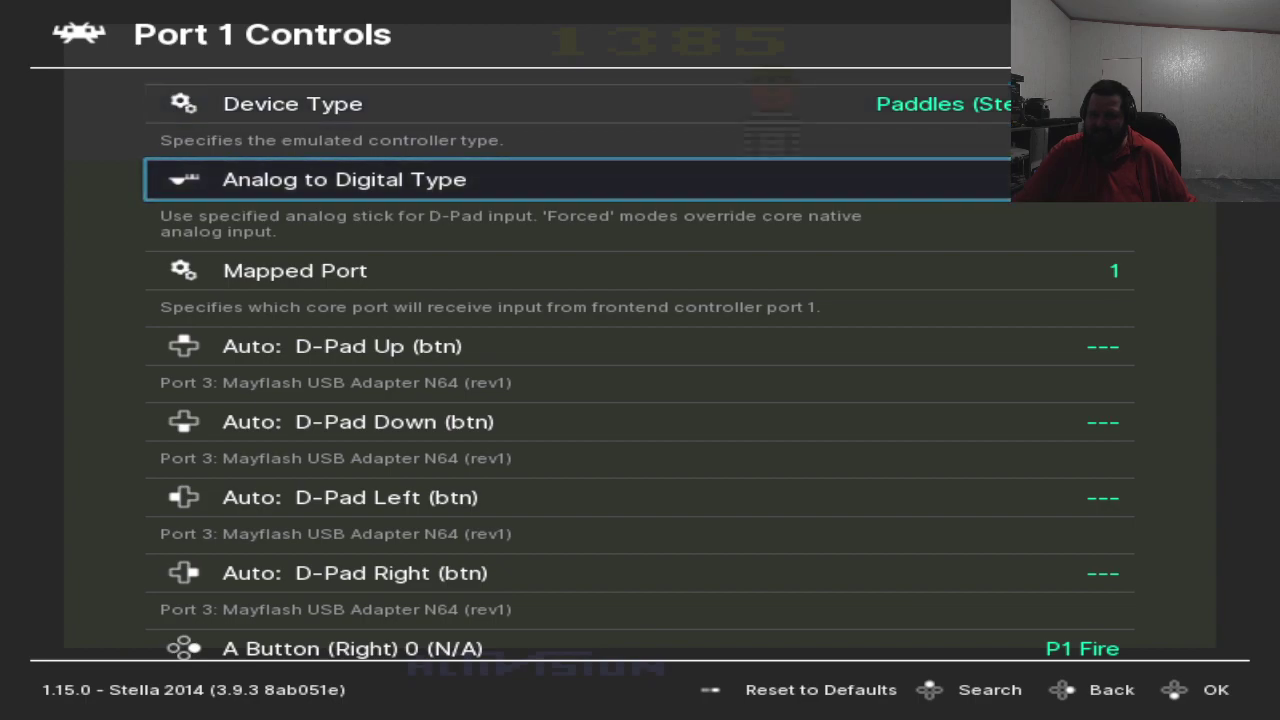
key("Up")
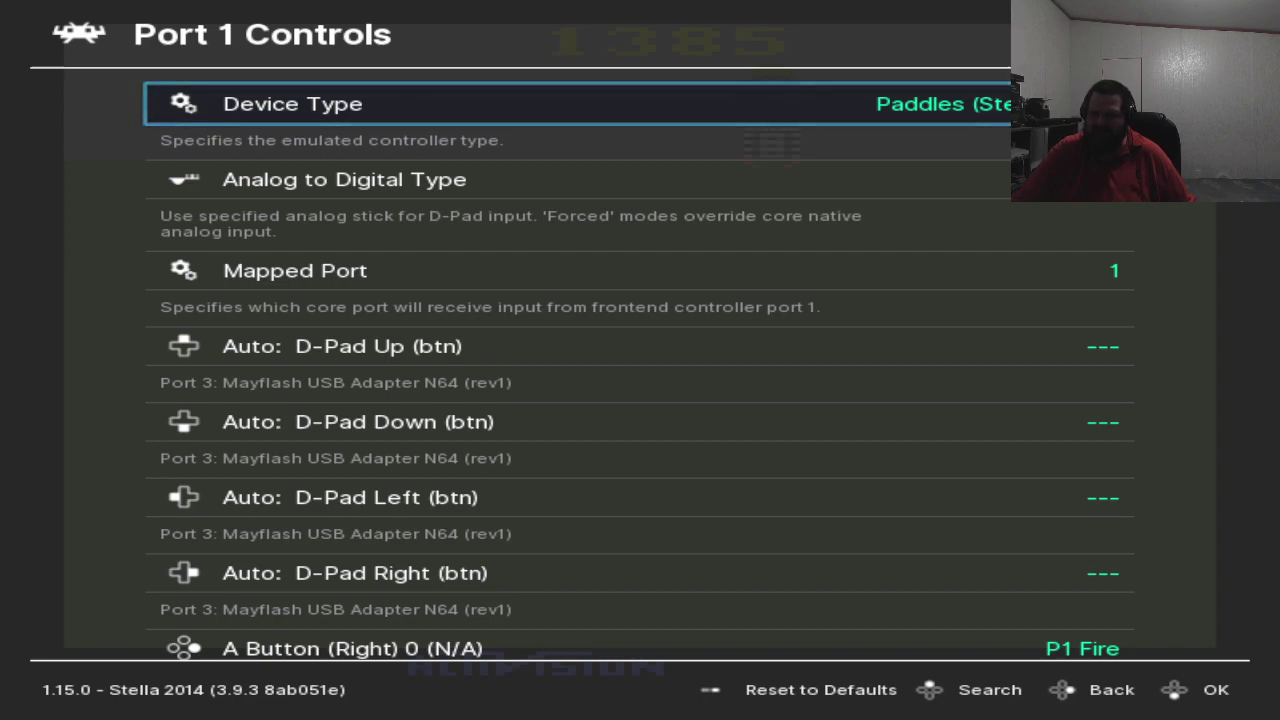
key("Down")
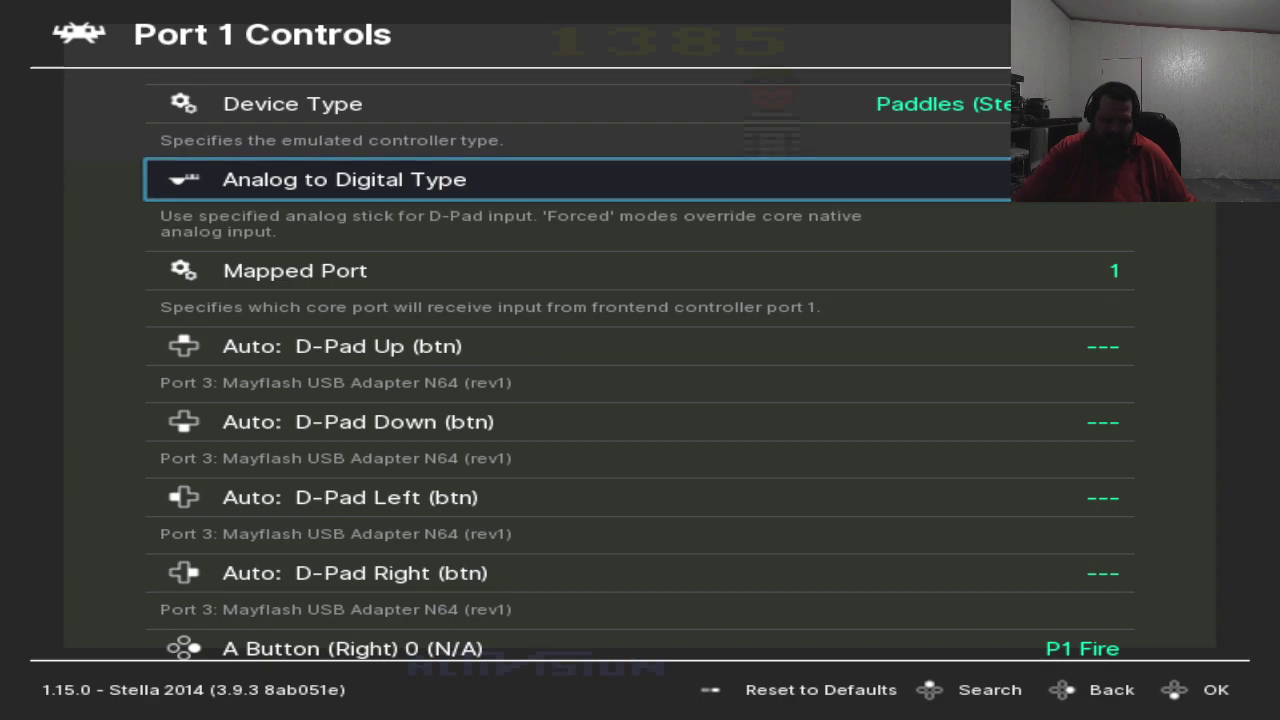
key("Down")
key("Down")
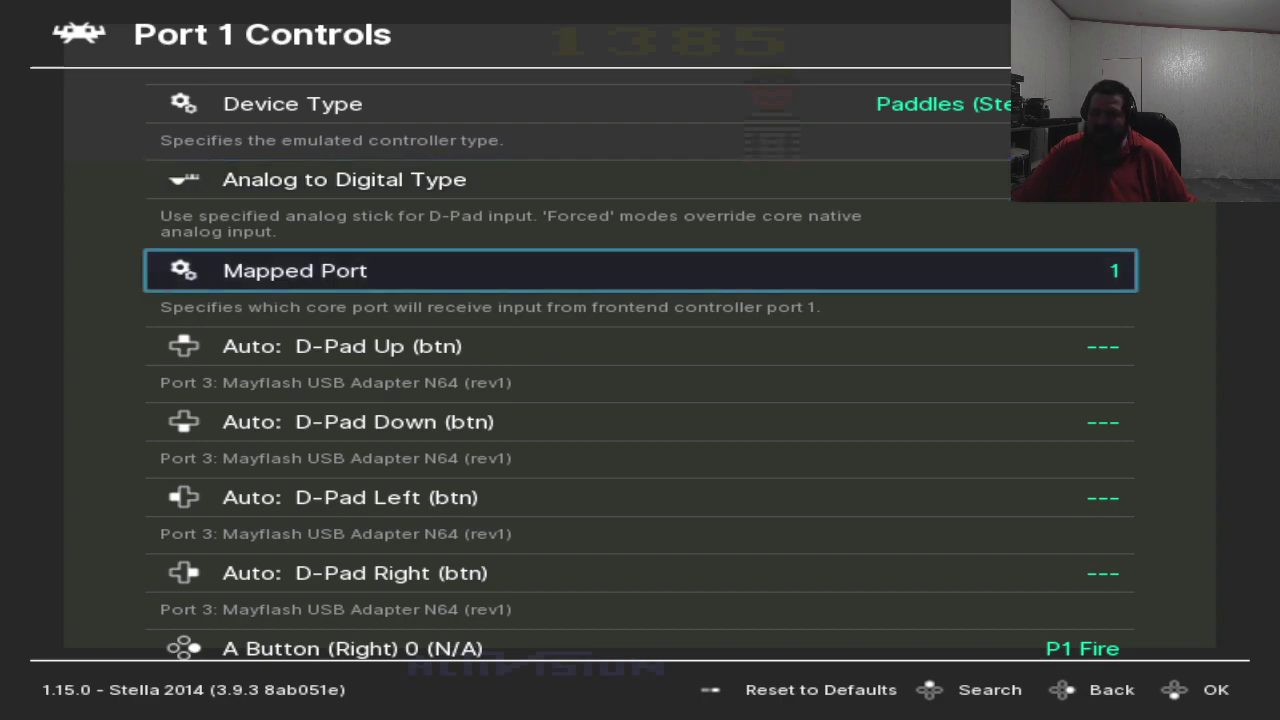
key("Down")
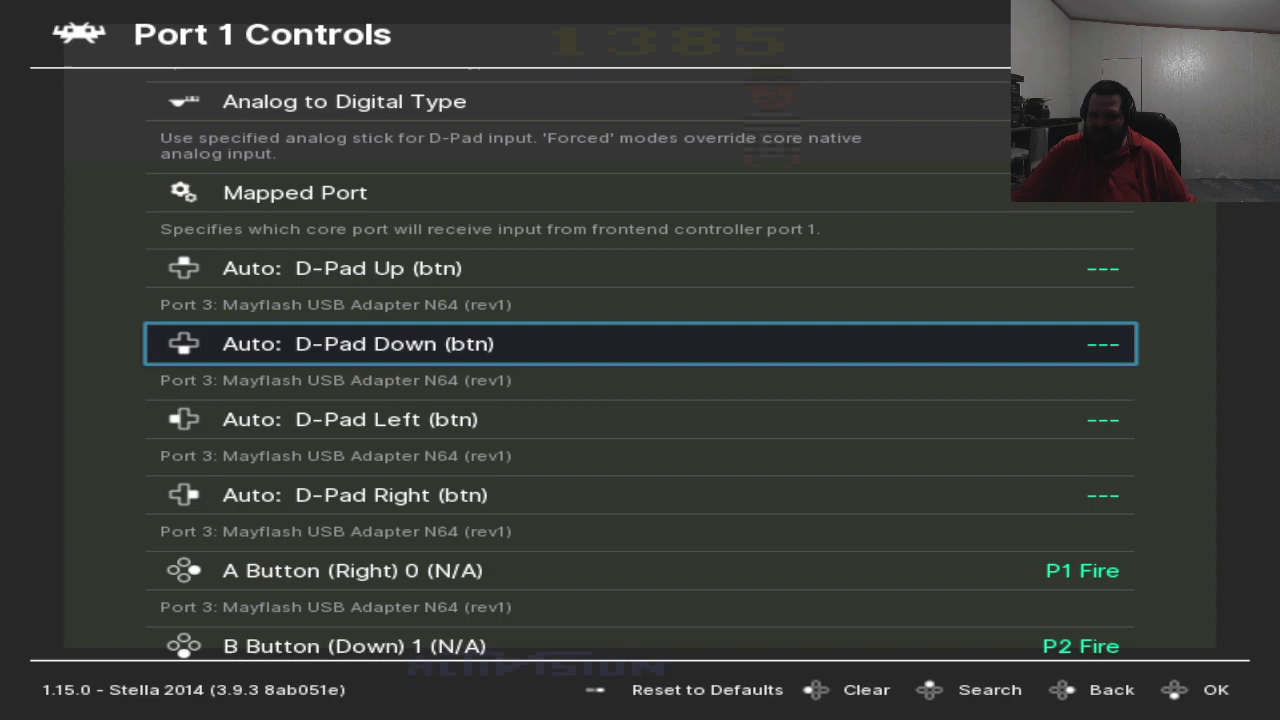
key("Down")
key("Down")
key("Down")
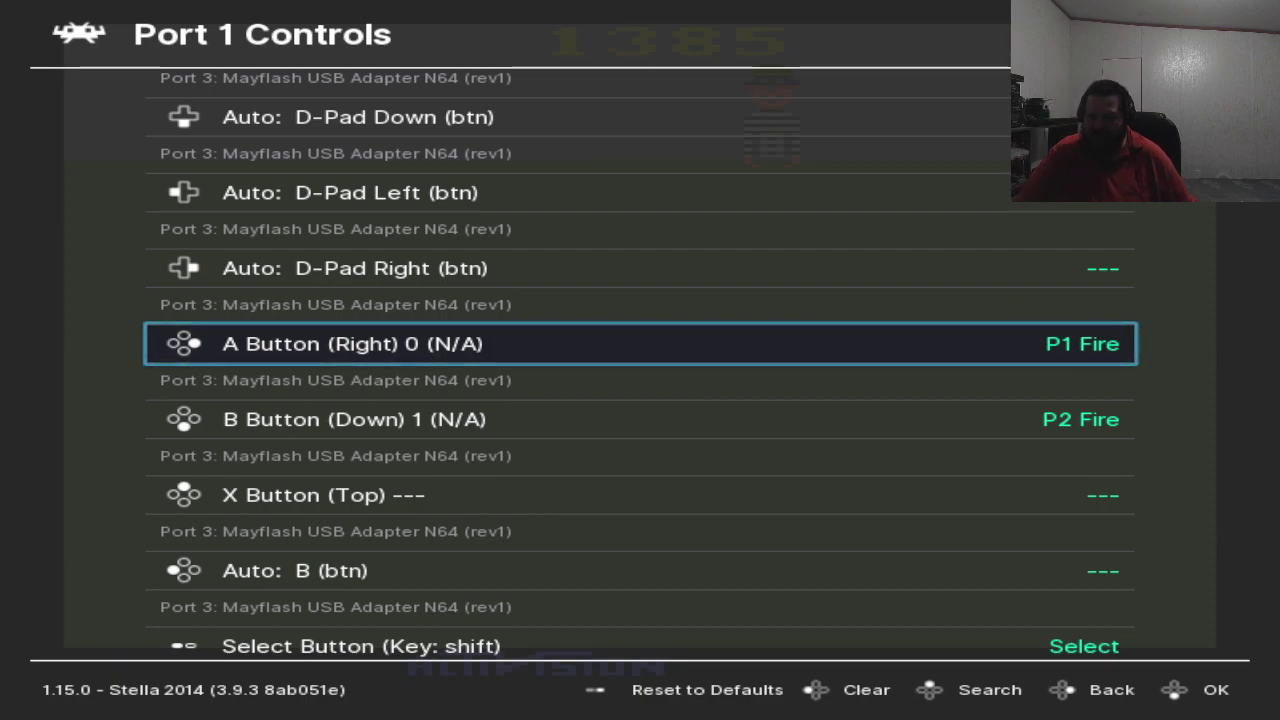
key("Down")
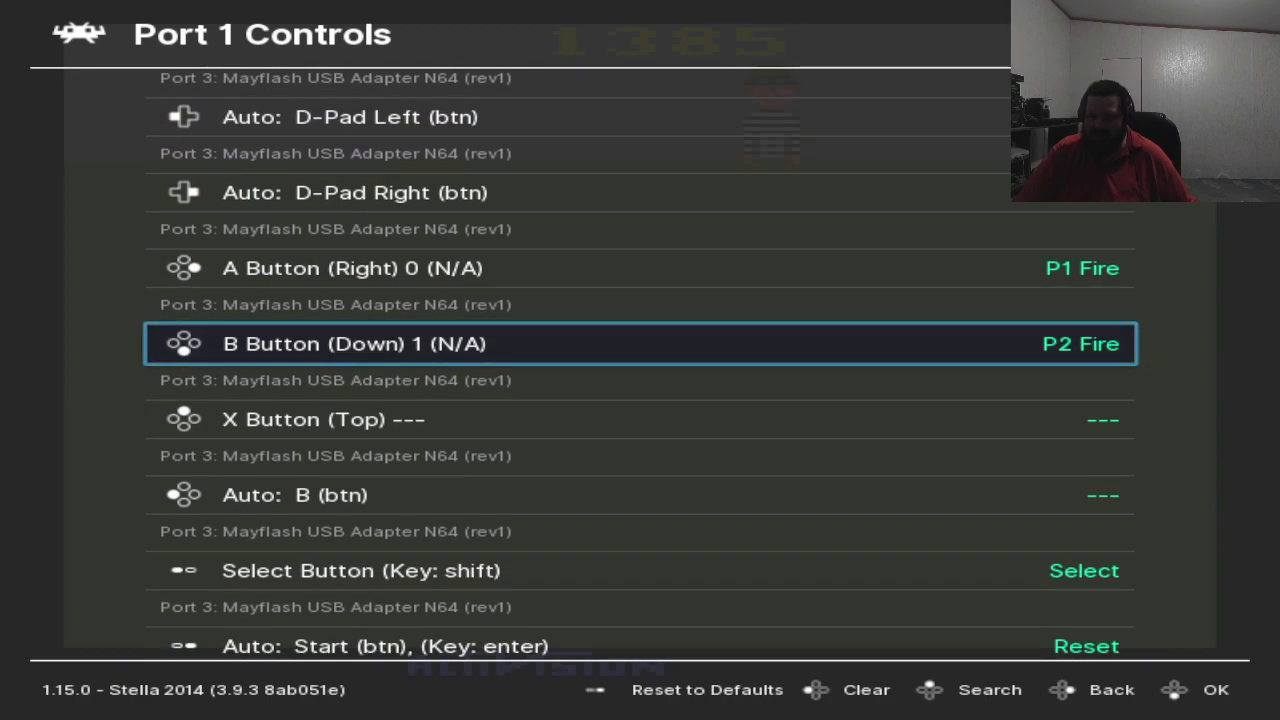
Step: Examine the game's Port 1 mappings for Left Analog Y- (Up) and Y+ (Down)
key("Down")
key("Down")
key("Down")
key("Down")
key("Down")
key("Down")
key("Down")
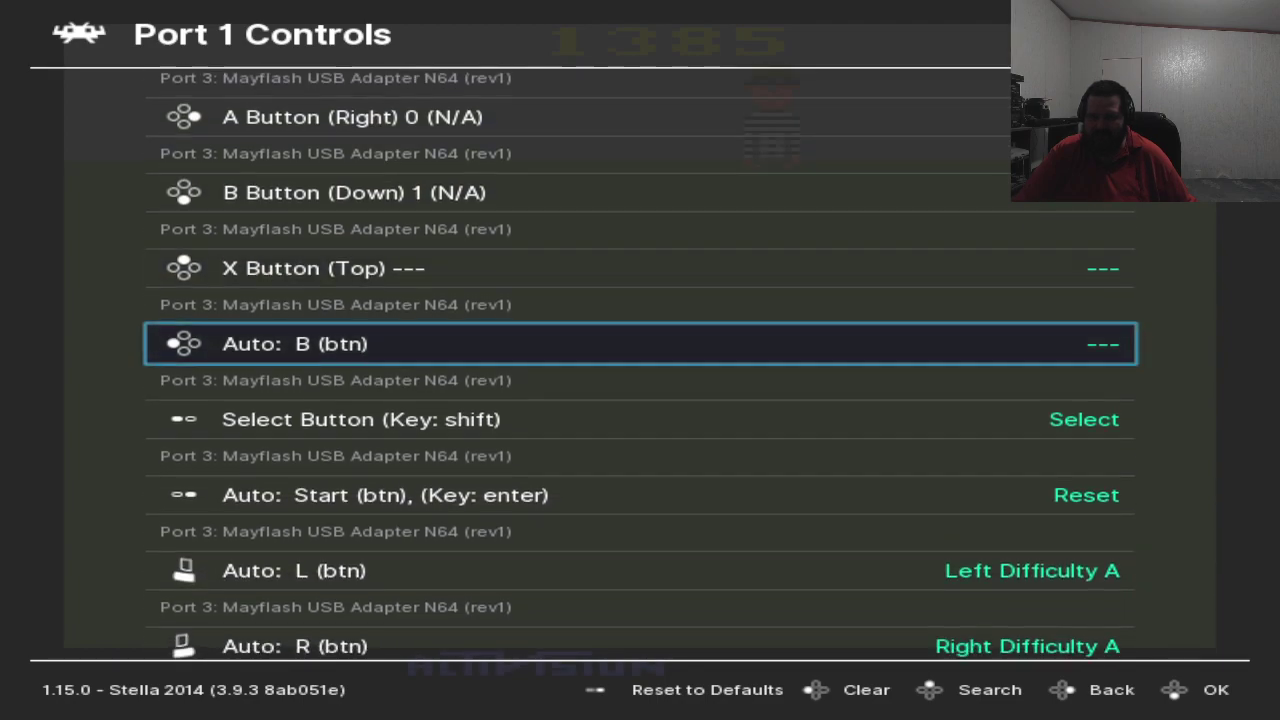
key("Down")
key("Down")
key("Down")
key("Down")
key("Down")
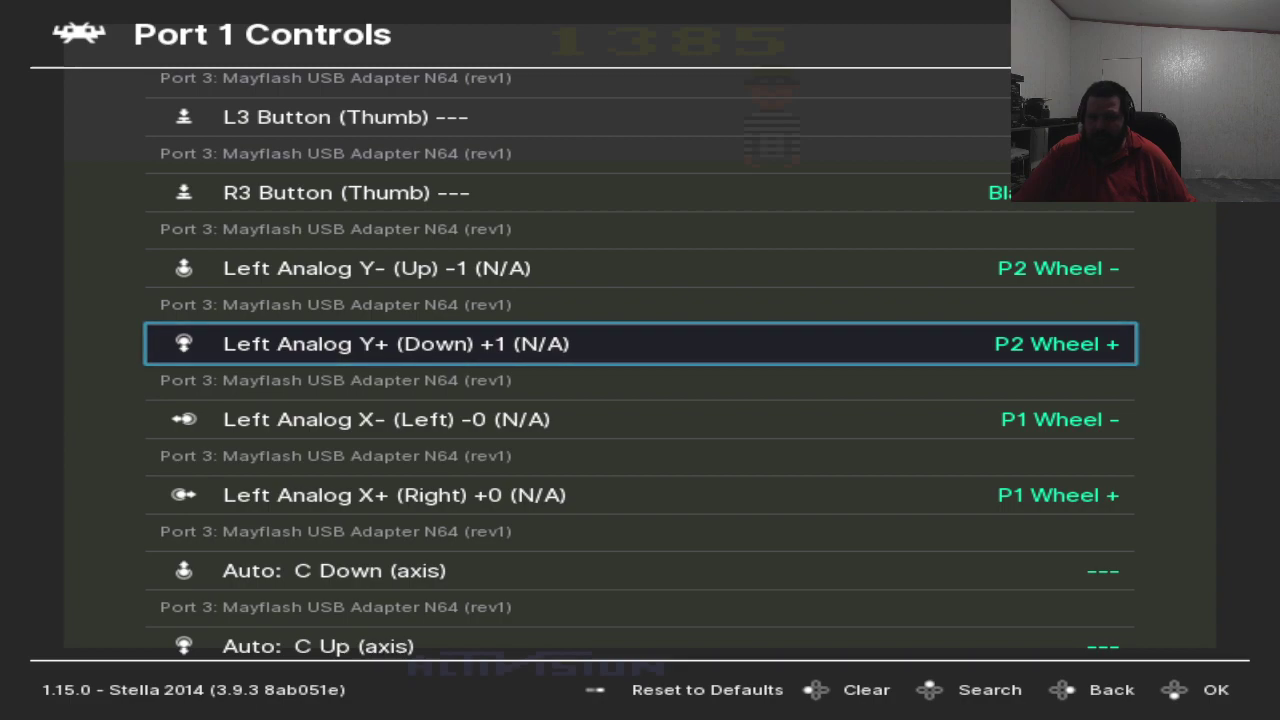
key("Up")
key("Down")
Step: Examine the game's Port 1 mappings for Left Analog X- (Left) and X+ (Right)
key("Down")
key("Down")
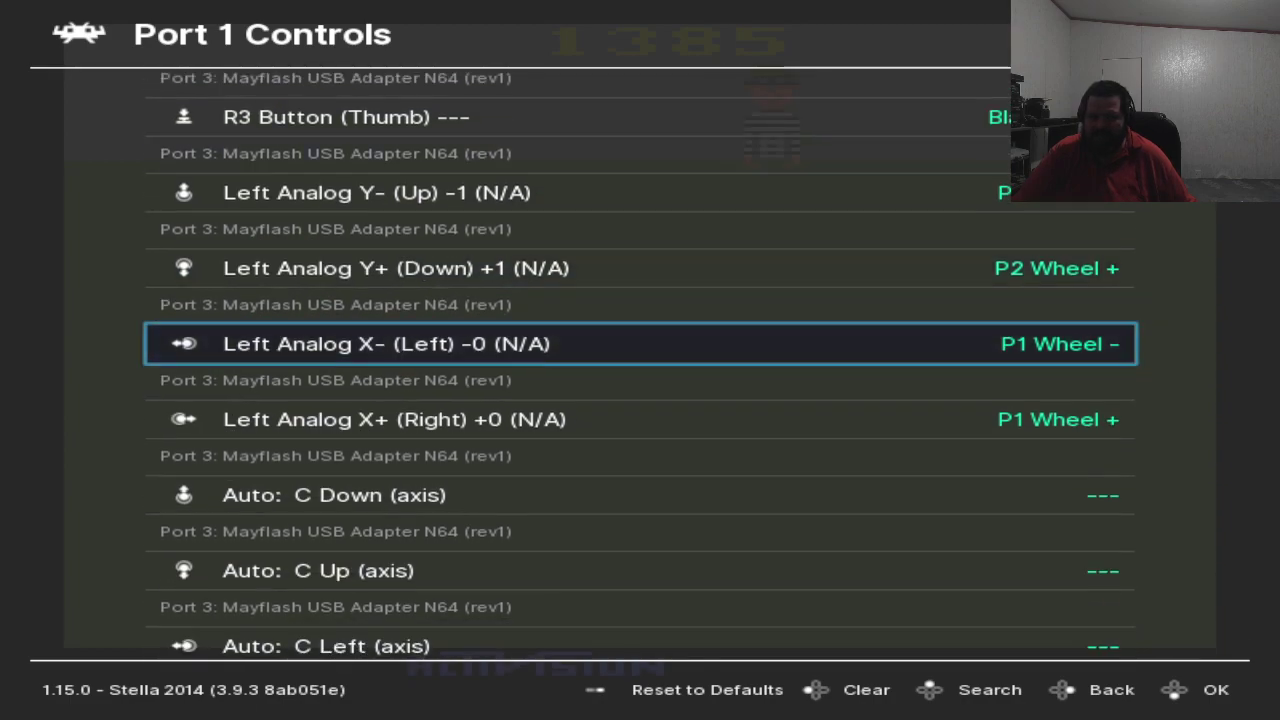
key("Up")
key("Down")
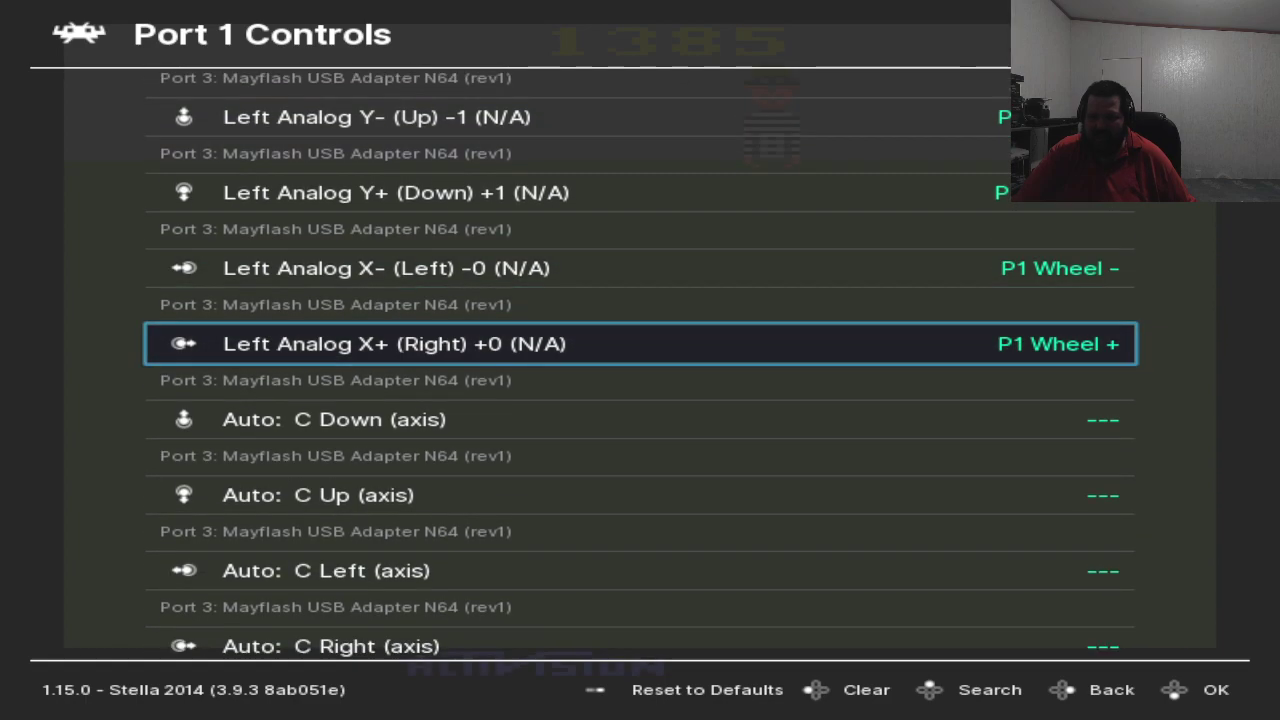
key("Up")
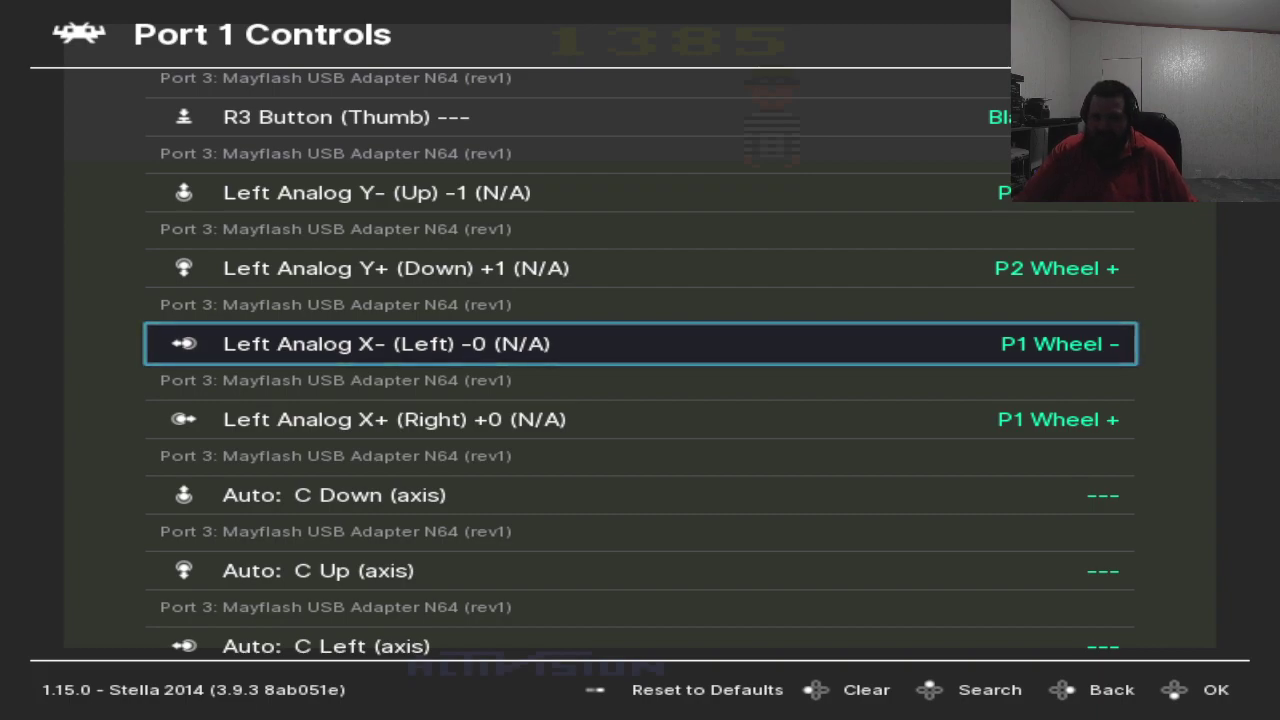
key("Down")
key("Up")
key("Down")
key("Up")
key("Down")
key("Up")
key("Down")
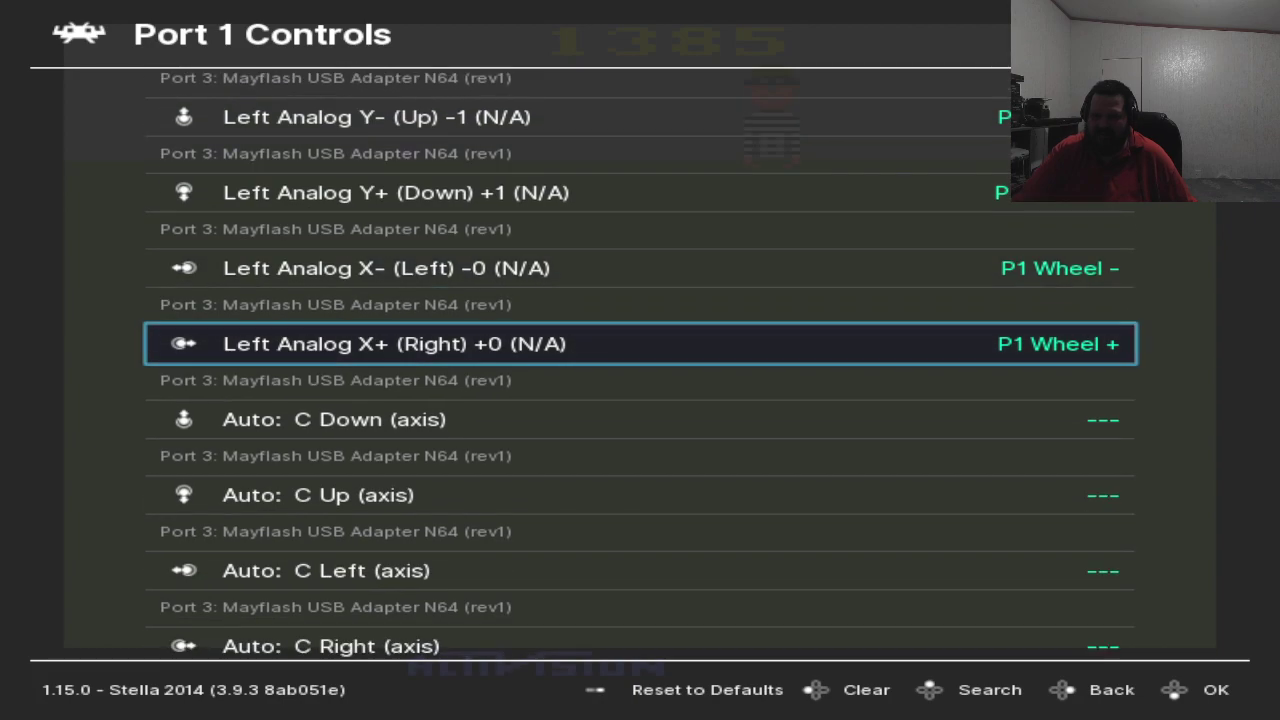
key("Up")
key("Up")
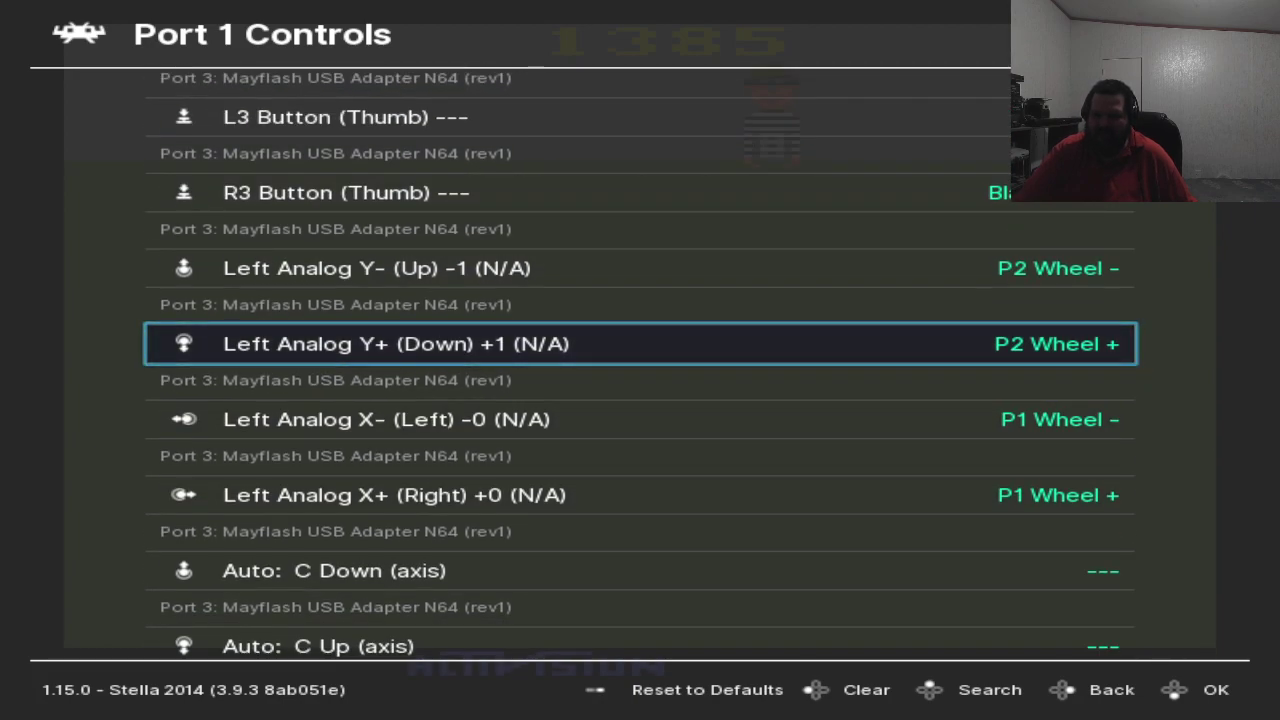
Step: Return from the Port 1 Controls to the running game and start a new round of Kaboom!
key("Up")
key("Up")
key("Up")
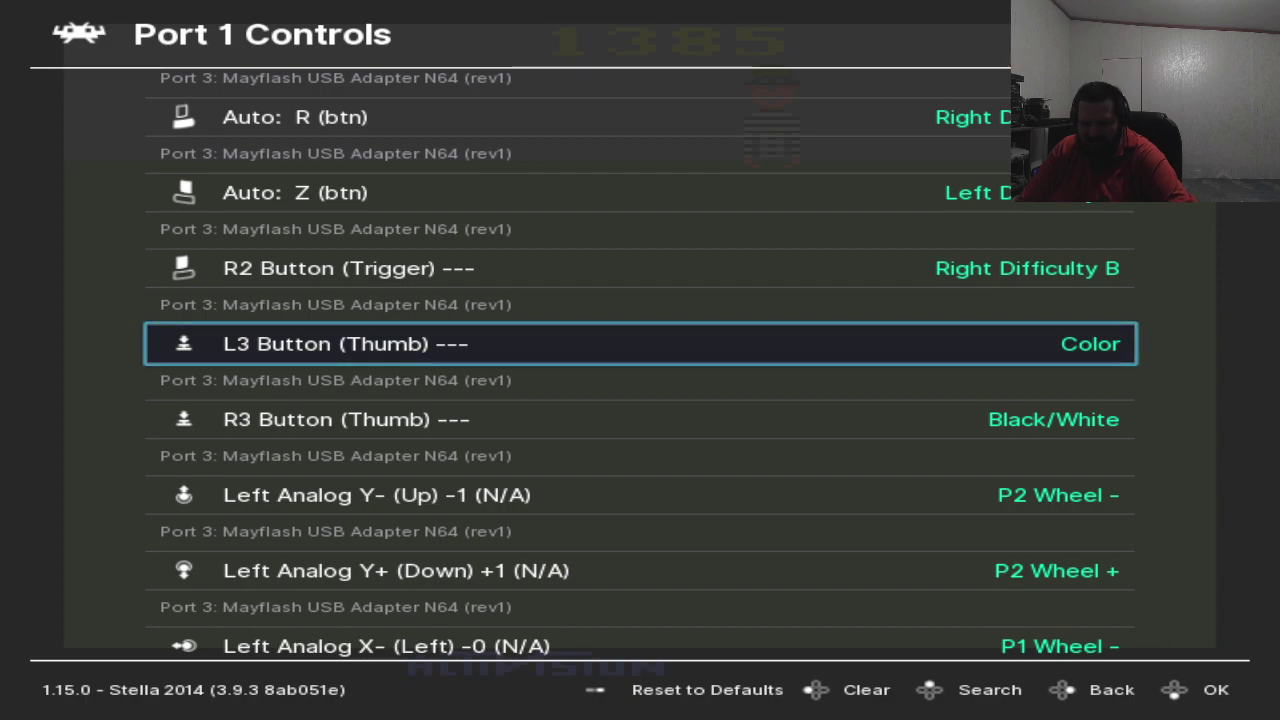
key("F1")
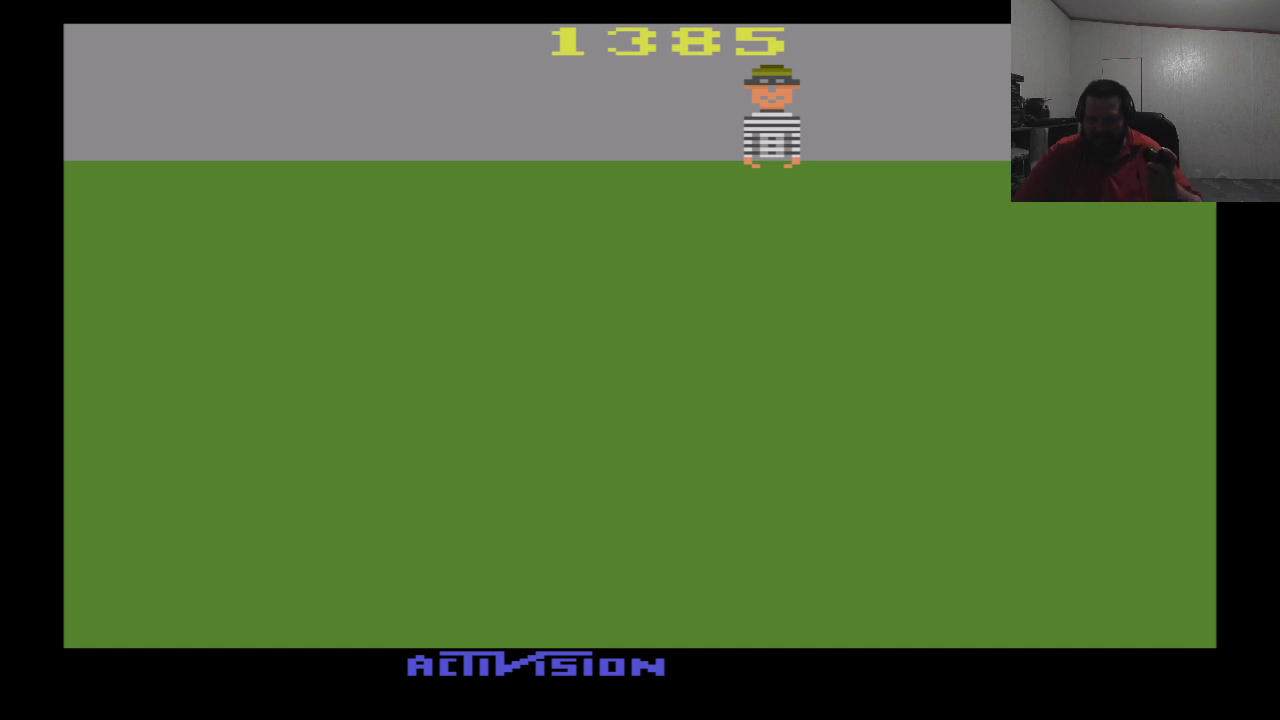
key("Return")
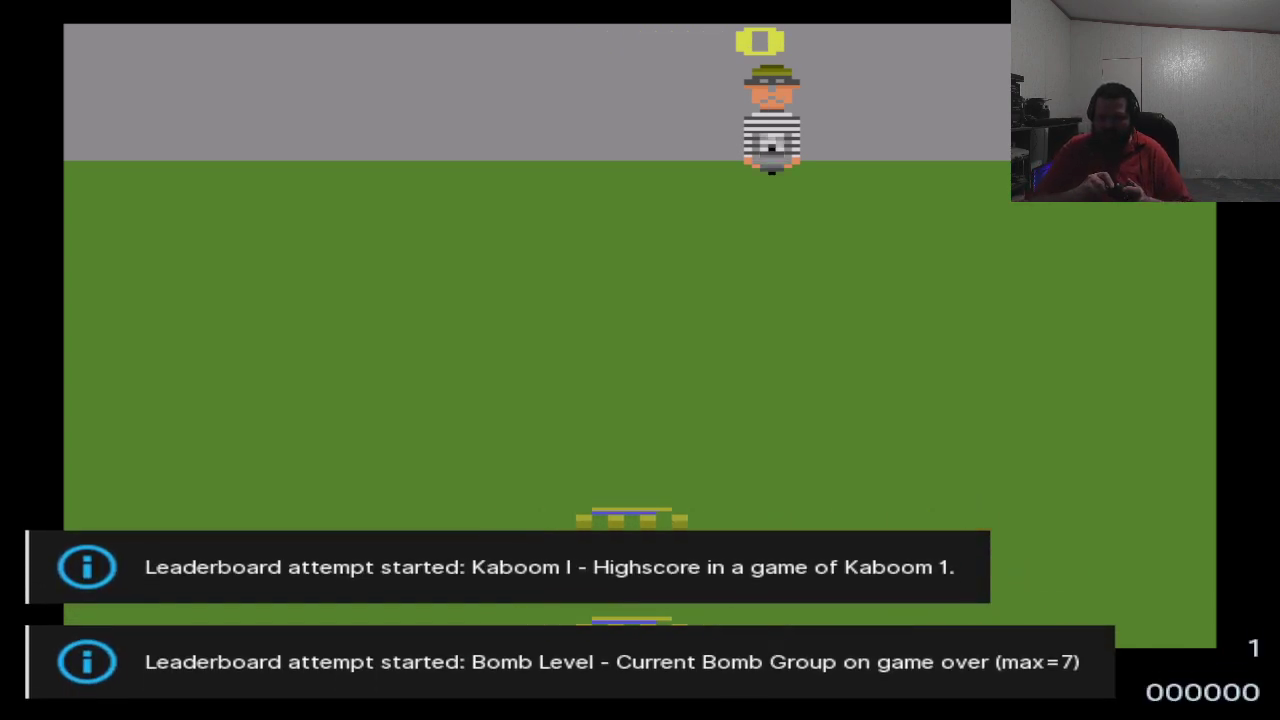